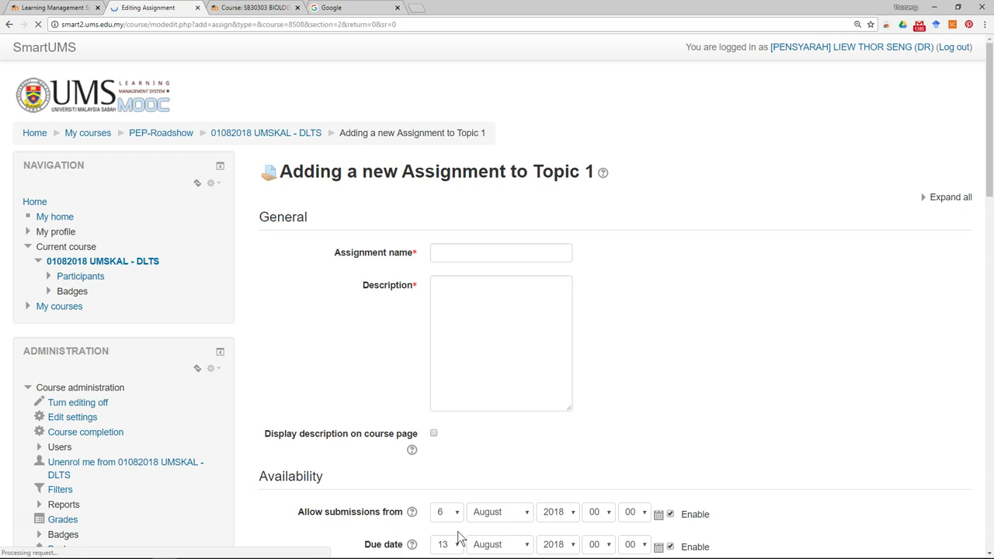
Name the assignment "Assignment 1" and enter the description "Instruction: 1. Remember ...."
left_click(480, 255)
type("Assignment")
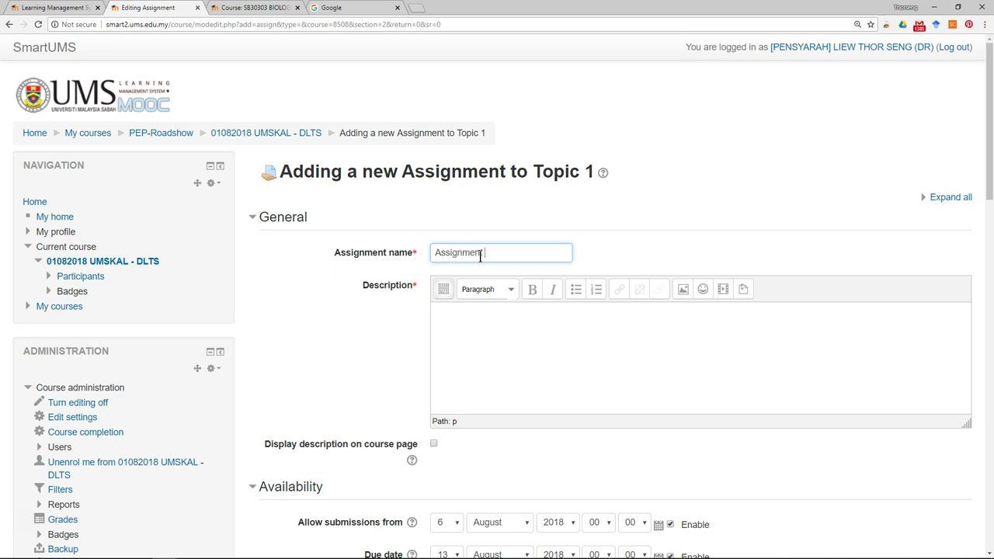
left_click_drag(439, 253, 422, 259)
left_click(518, 253)
left_click(525, 327)
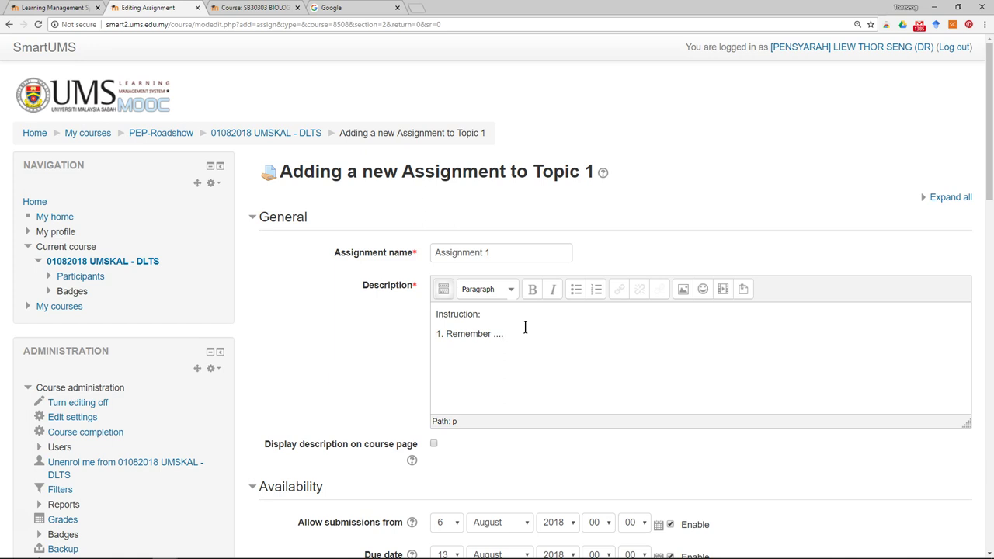
Collapse the General and Submission types sections of the form, leaving the Availability section expanded
scroll(526, 318, "down", 5)
scroll(234, 282, "up", 5)
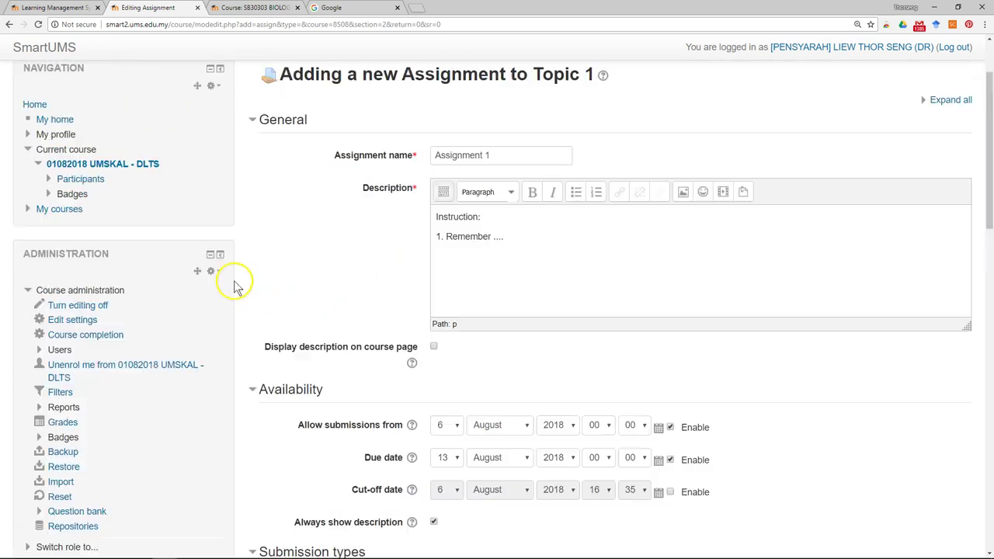
left_click(249, 218)
left_click(251, 257)
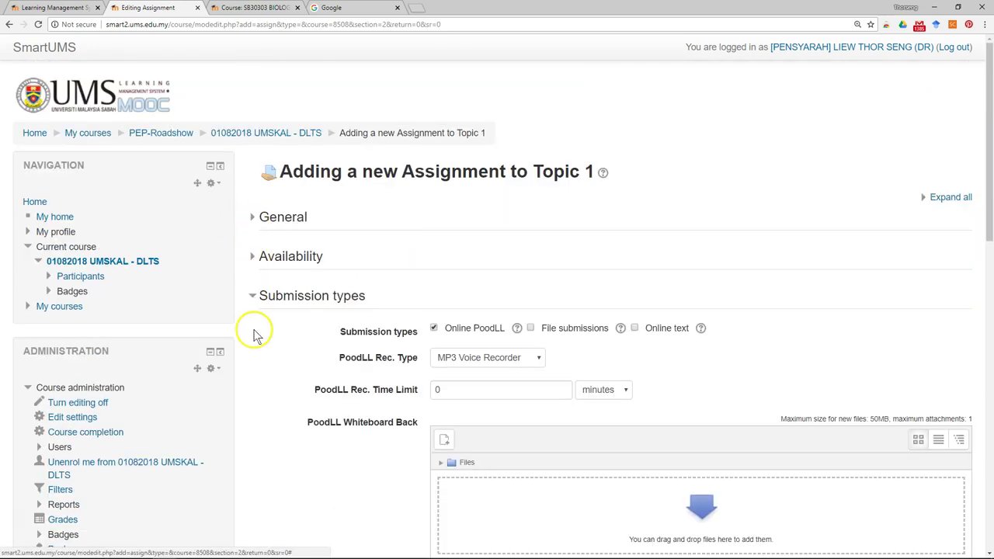
left_click(254, 297)
scroll(254, 302, "down", 3)
scroll(254, 299, "up", 3)
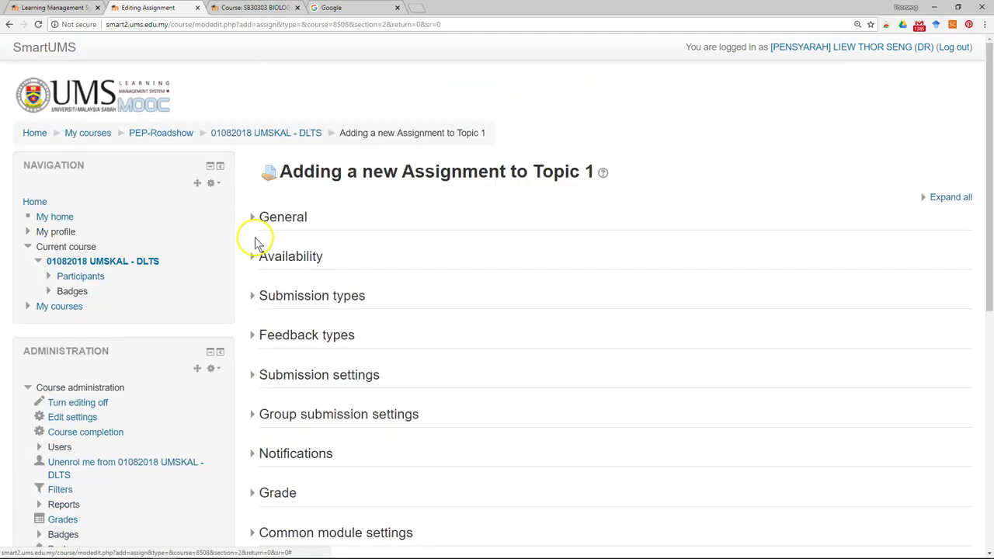
left_click(272, 220)
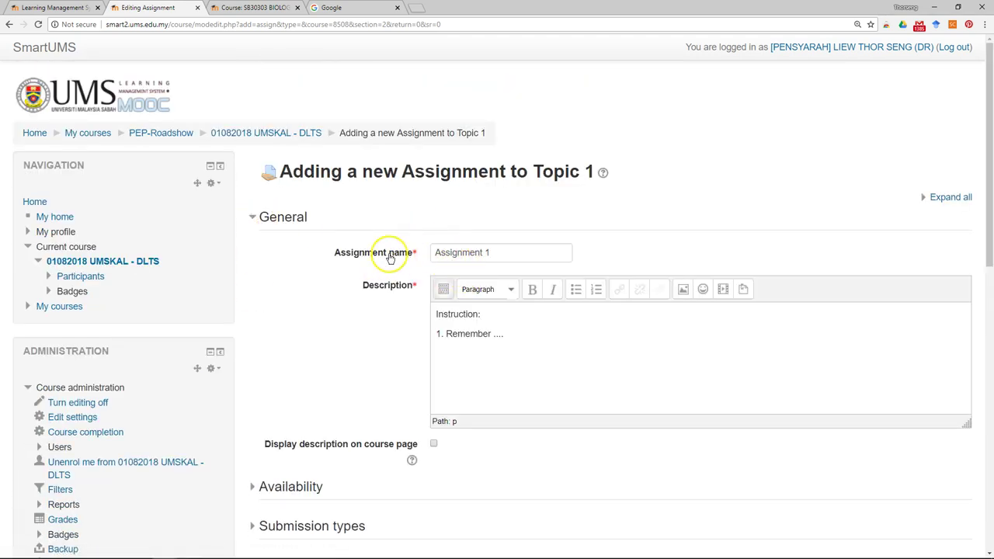
left_click(252, 220)
left_click(252, 257)
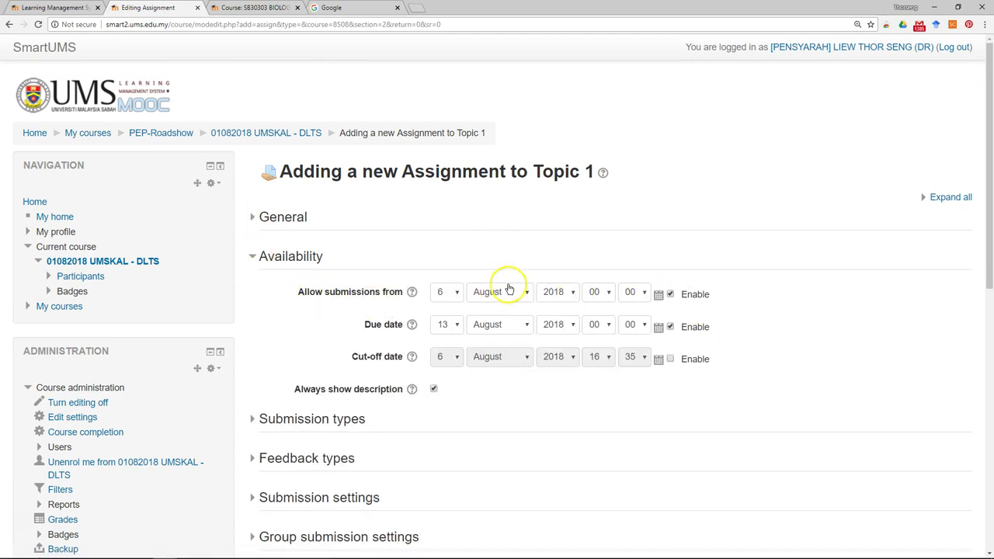
Try switching off the Allow submissions from date and the Due date, re-enabling each one
left_click(671, 296)
left_click(672, 295)
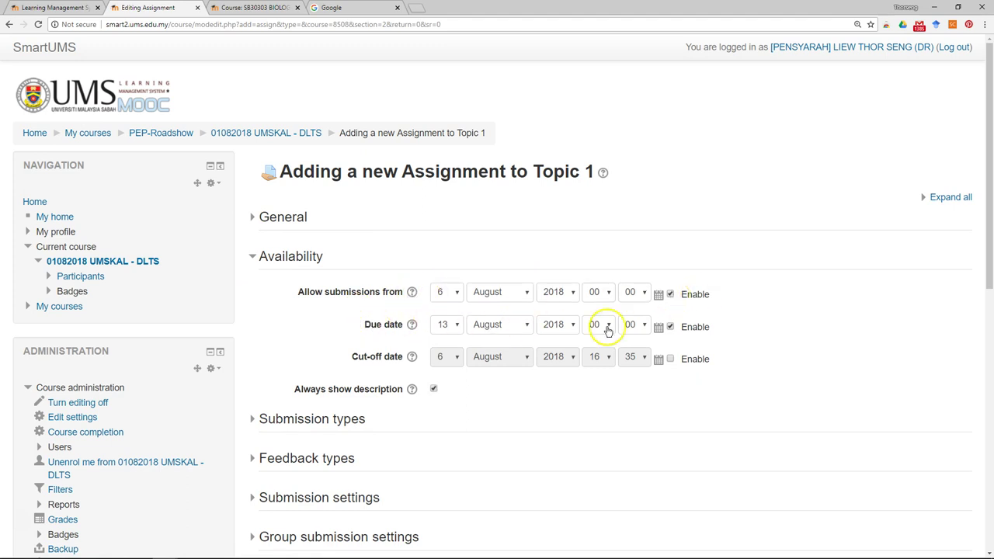
left_click(671, 328)
left_click(671, 328)
Enable the assignment's cut-off date and set its day to 15
left_click(669, 361)
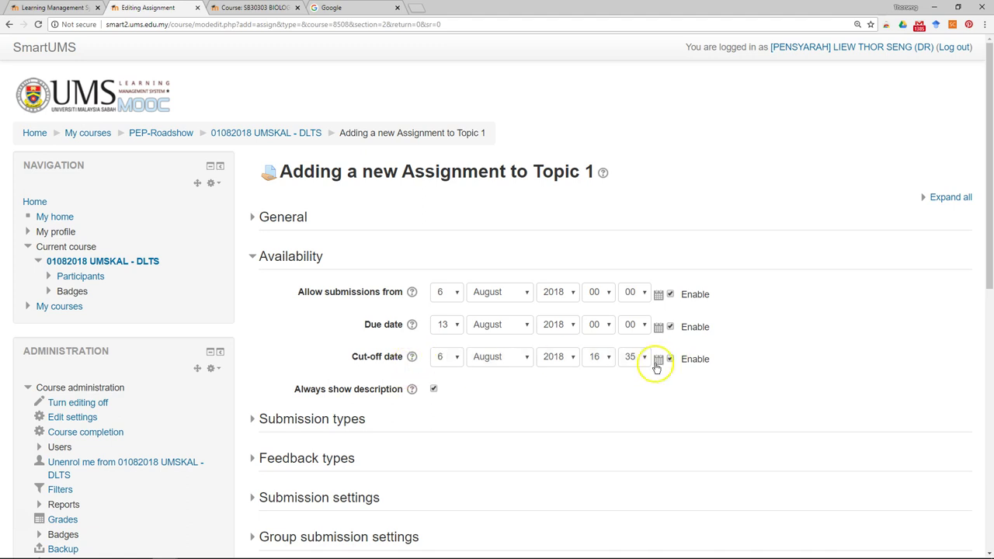
left_click(450, 358)
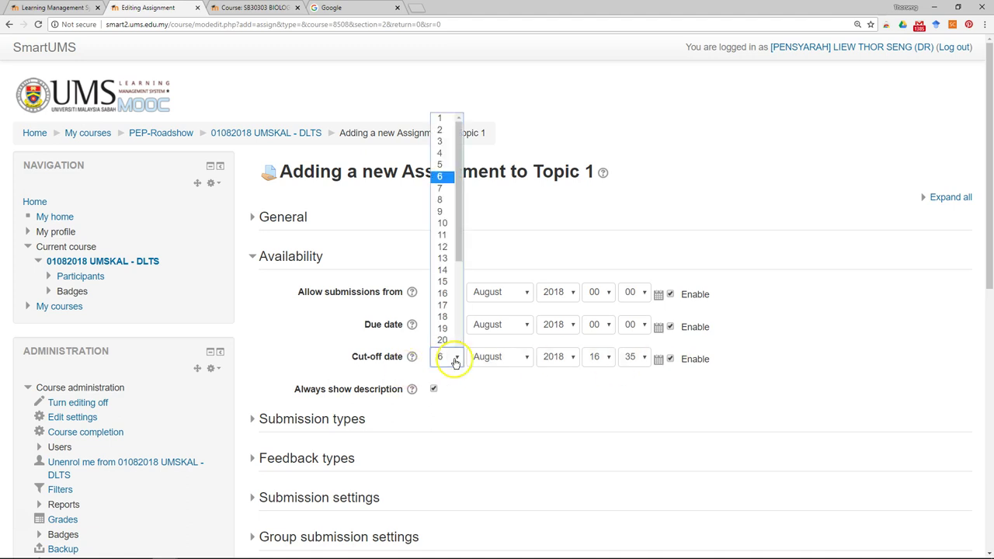
left_click(445, 281)
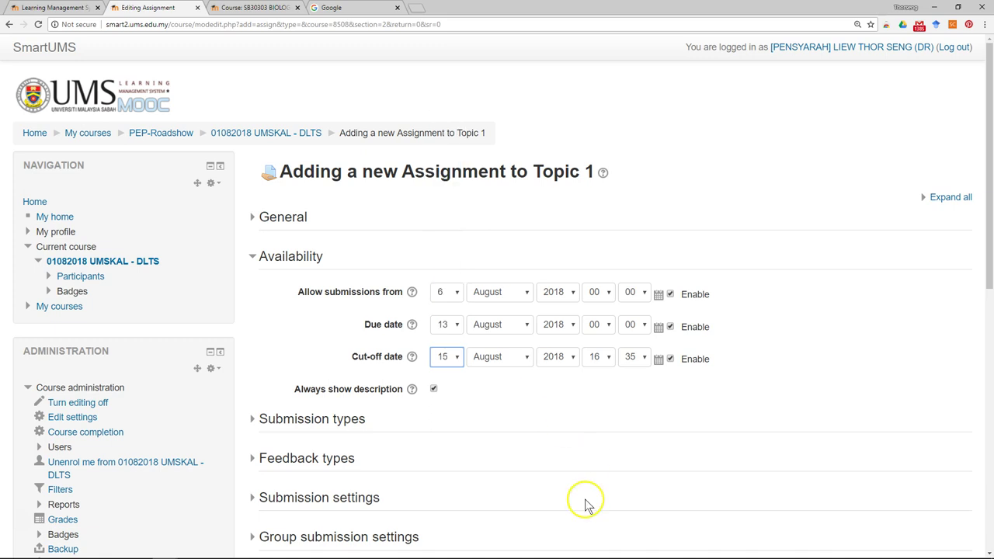
Read the help notes for the Allow submissions from and Due date settings
left_click(413, 295)
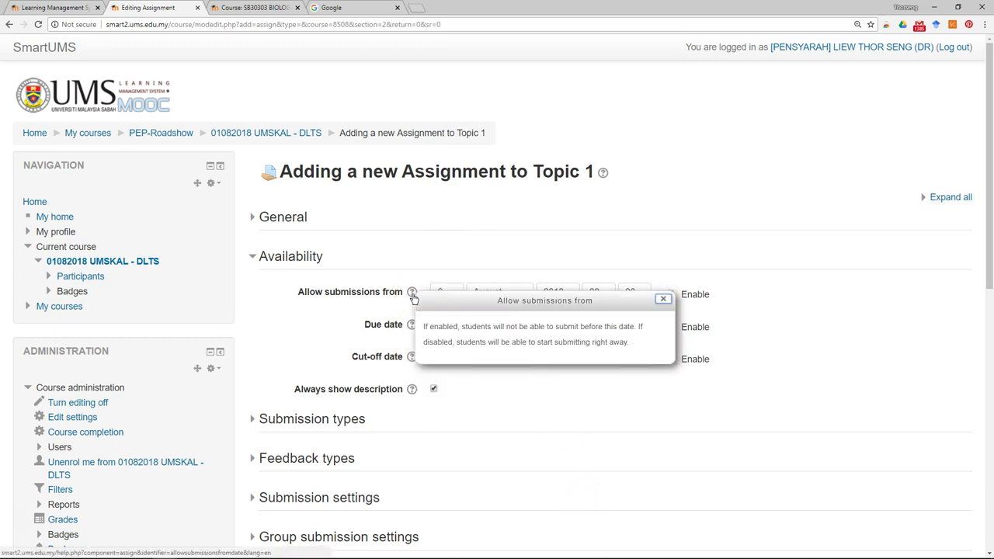
left_click(664, 299)
left_click(412, 325)
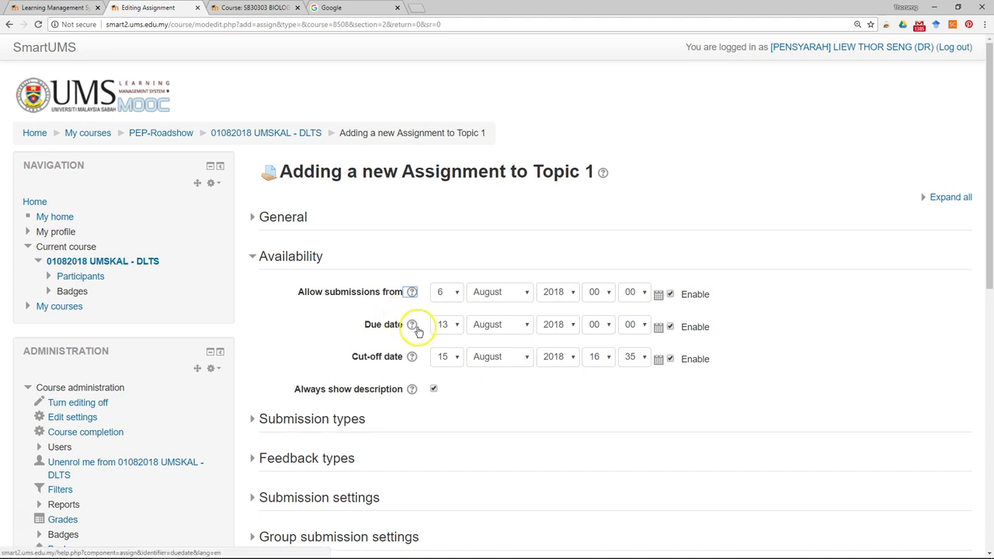
left_click(664, 332)
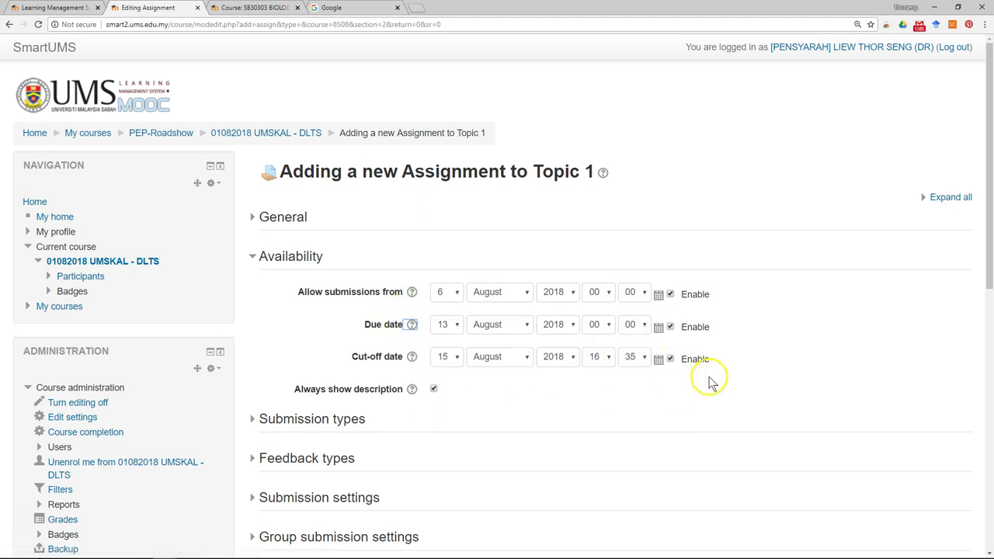
In the Submission types section, disable Online PoodLL and enable File submissions
left_click(261, 255)
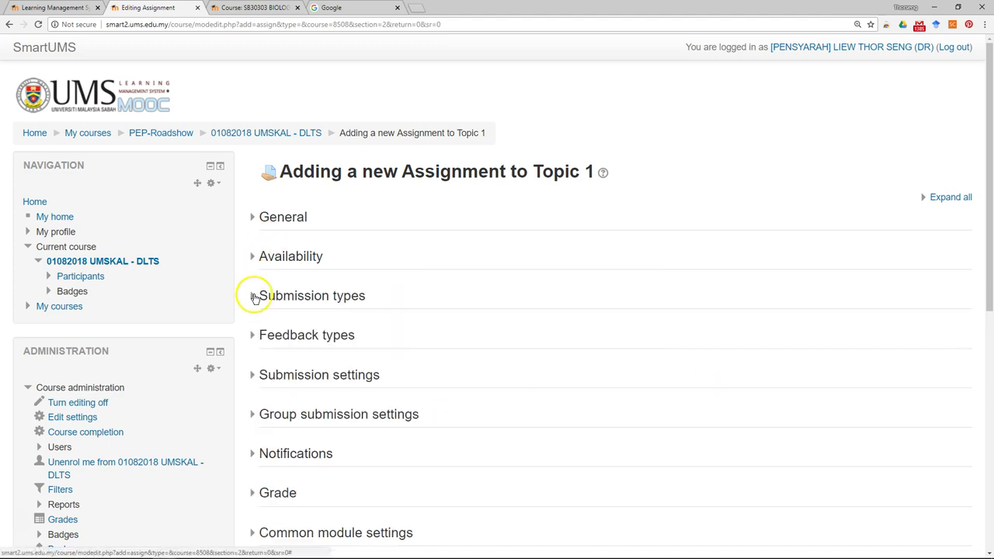
left_click(255, 297)
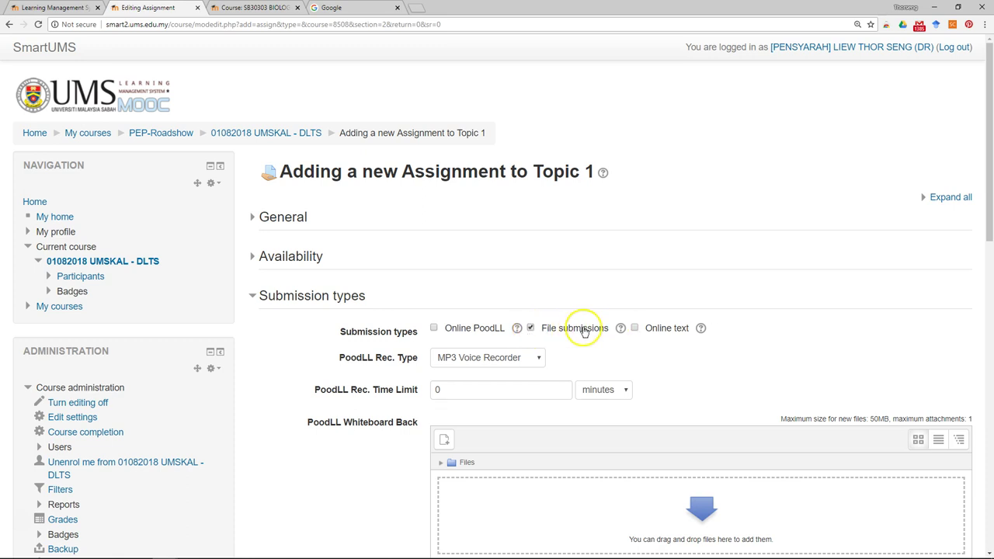
scroll(591, 330, "down", 2)
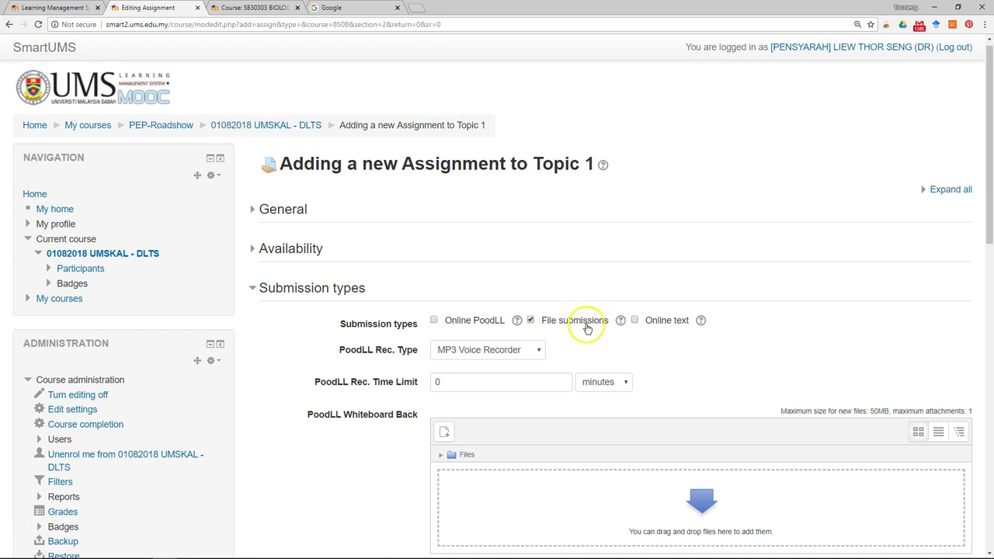
scroll(257, 149, "down", 3)
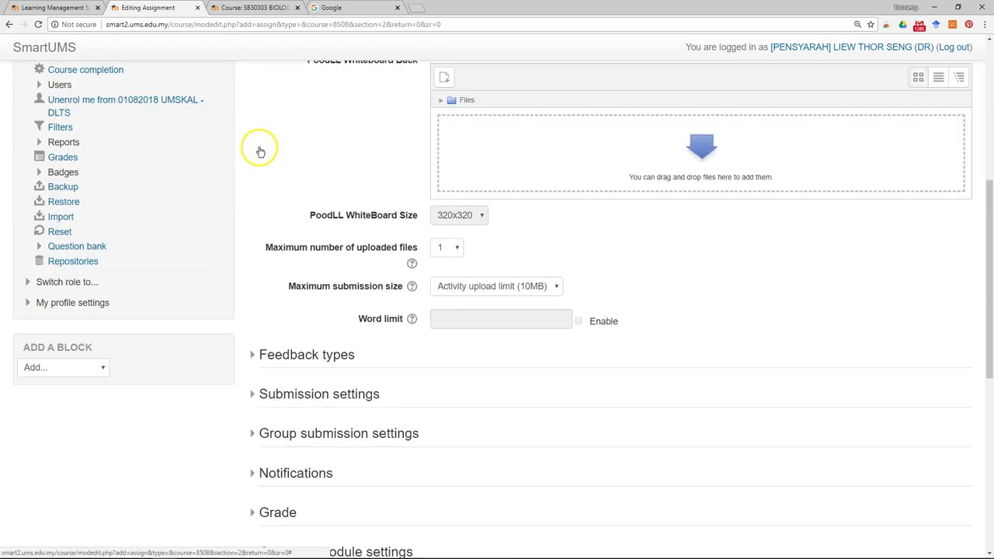
scroll(261, 153, "up", 2)
scroll(261, 153, "up", 2)
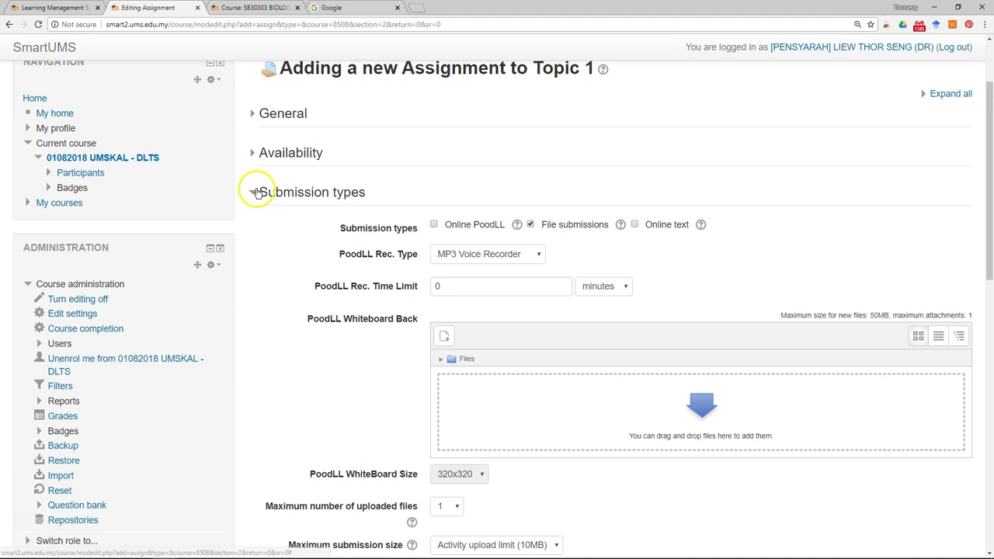
Choose 1 as the maximum number of uploaded files for the assignment
scroll(316, 256, "down", 3)
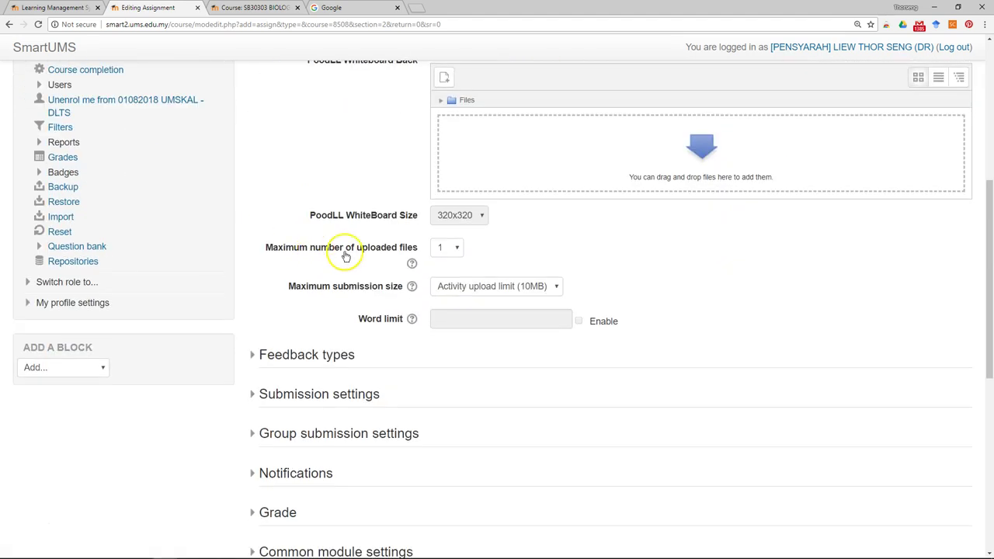
left_click(454, 249)
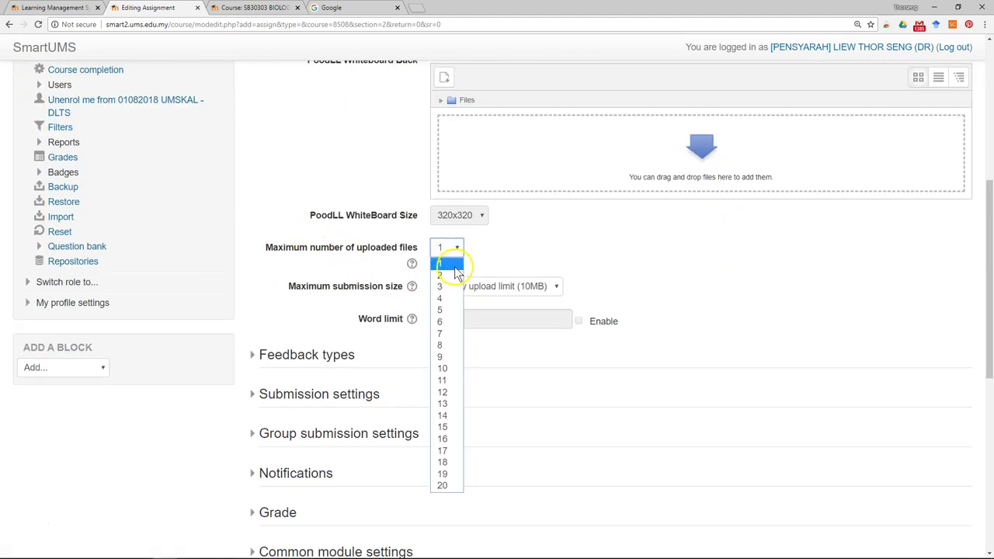
left_click(449, 265)
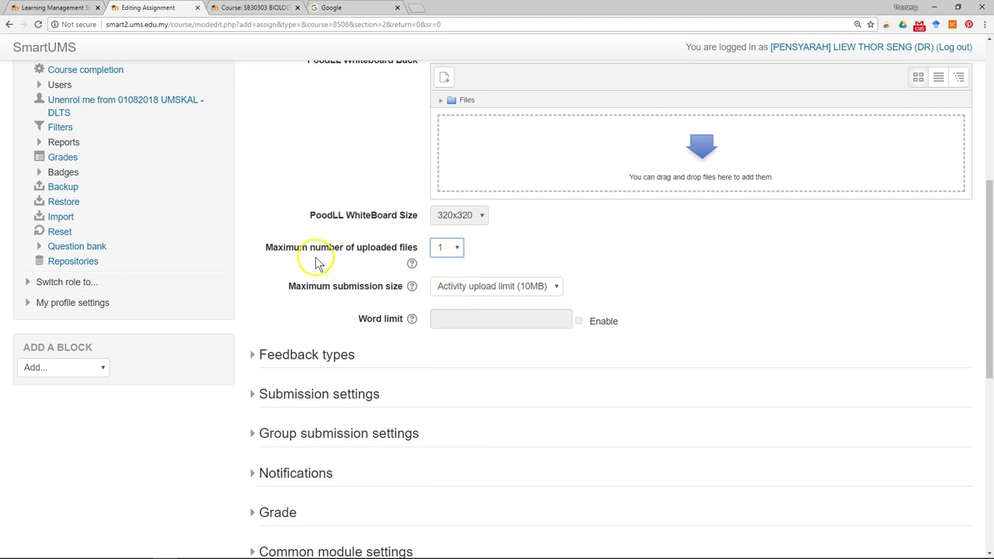
scroll(318, 262, "up", 3)
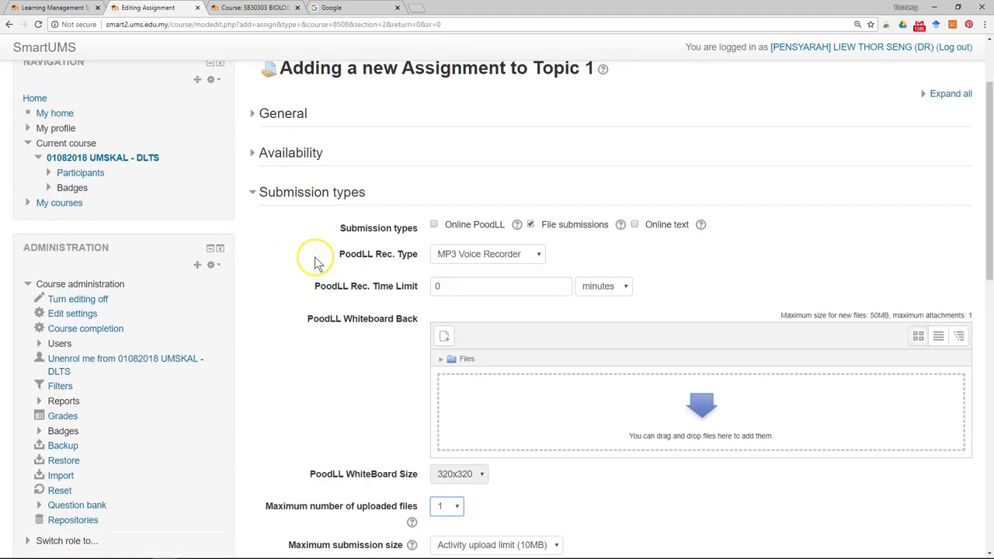
Enable Feedback files in the Feedback types section, collapsing the finished sections
left_click(256, 194)
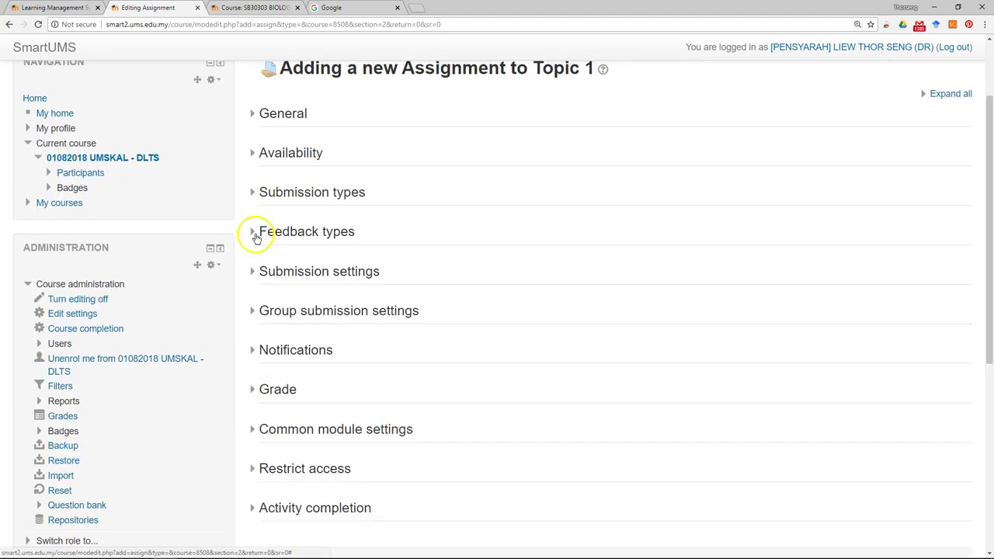
left_click(256, 234)
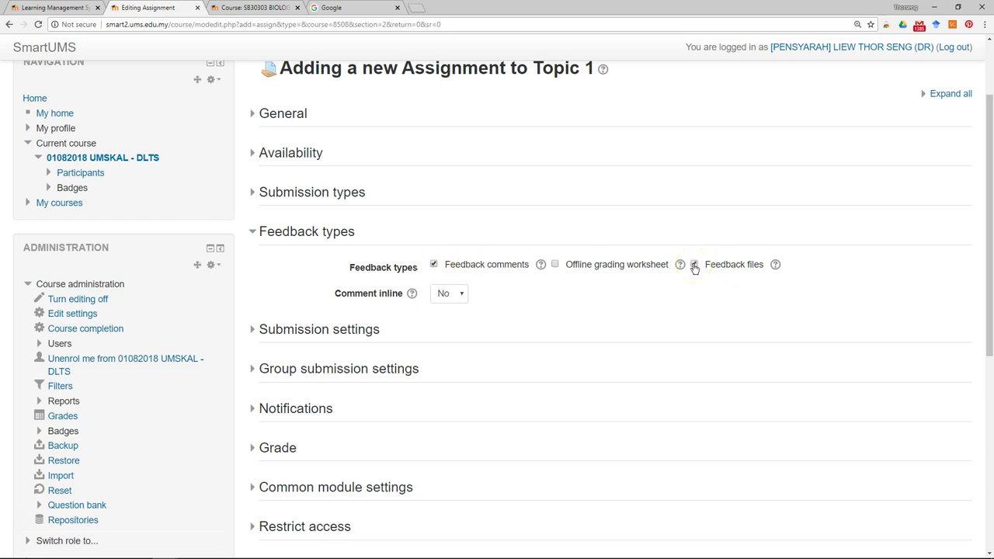
left_click(255, 233)
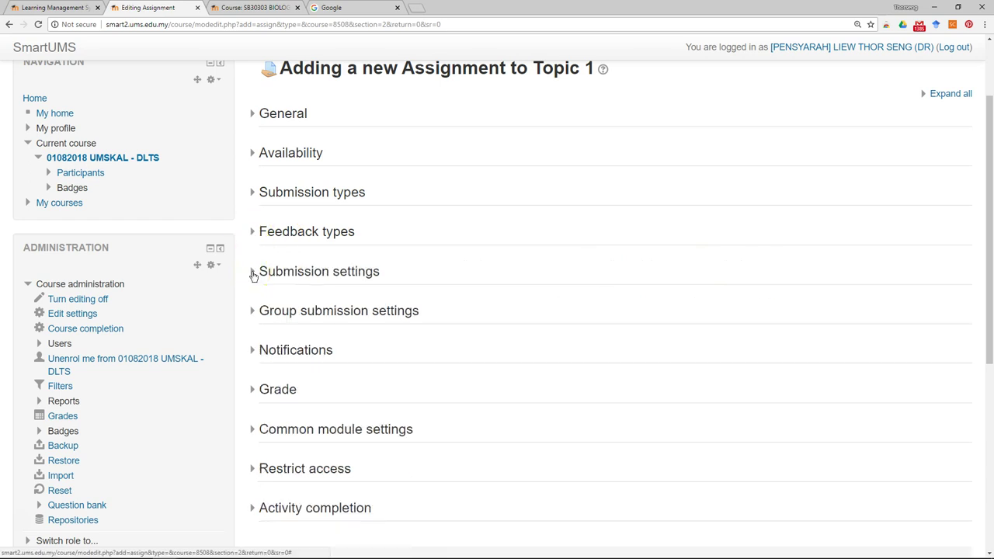
Try setting Students submit in groups to Yes in the group submission settings, and set it back to No
scroll(253, 276, "down", 2)
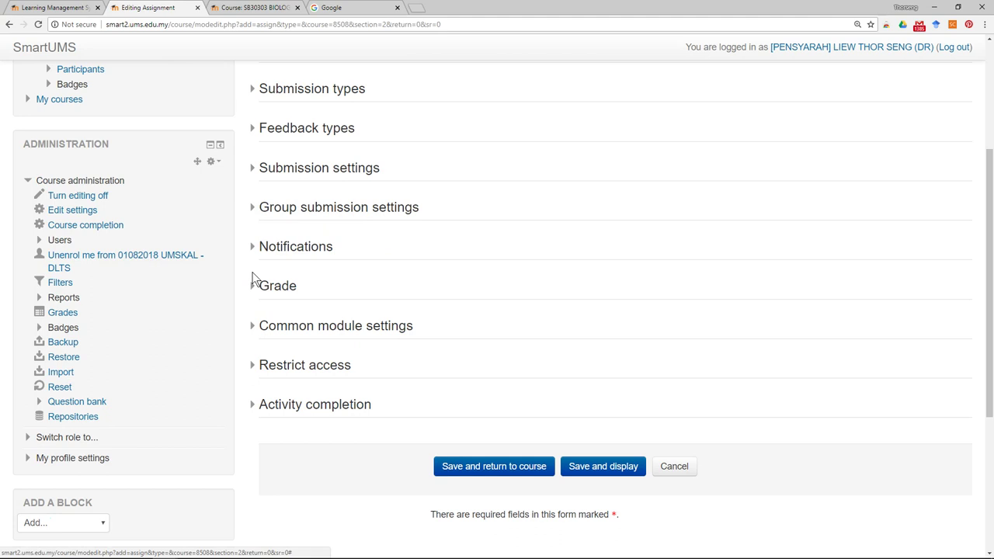
left_click(255, 208)
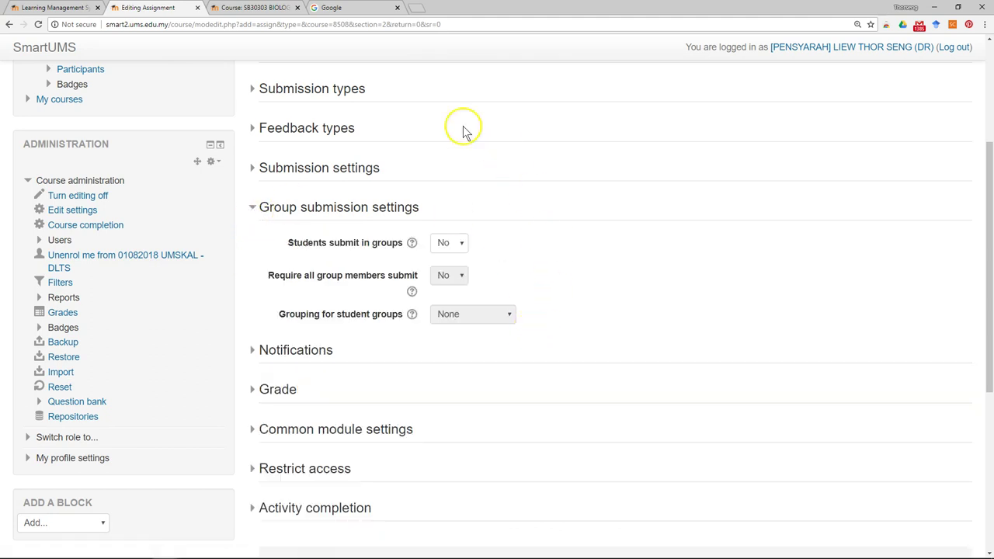
left_click(457, 244)
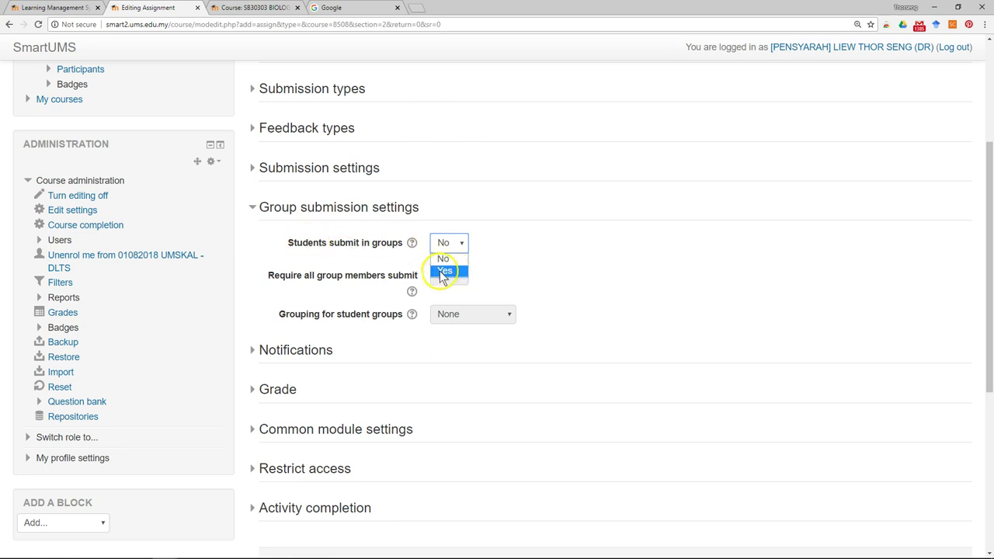
left_click(449, 271)
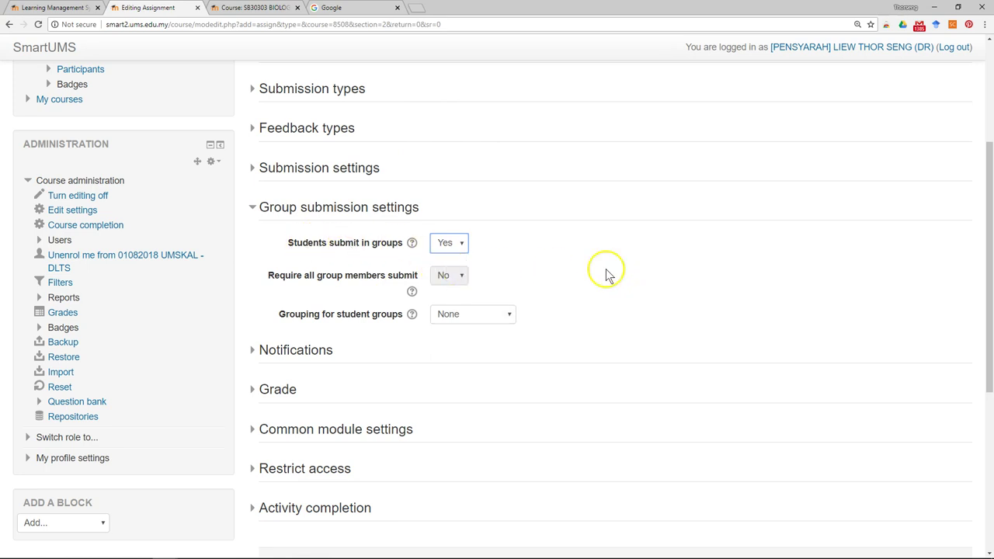
left_click(454, 244)
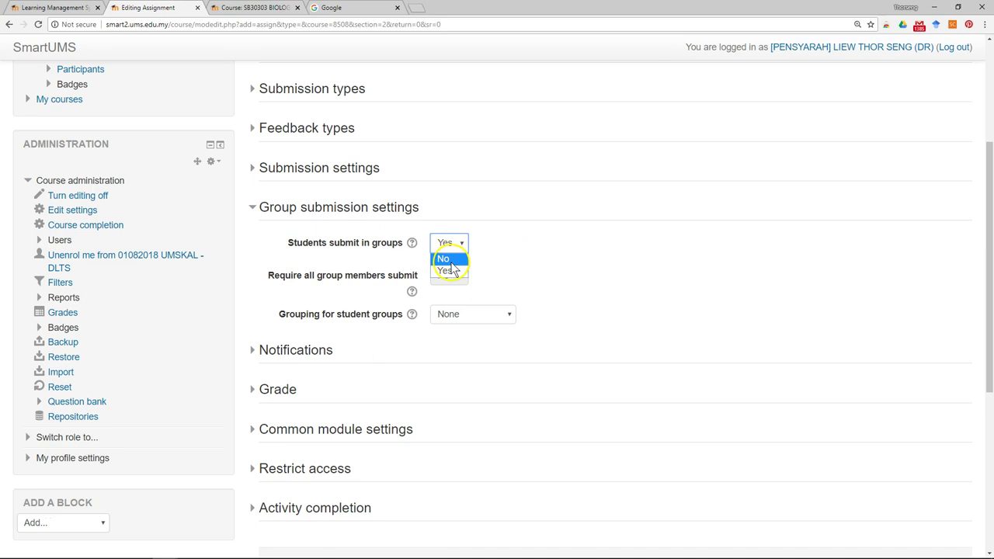
left_click(444, 258)
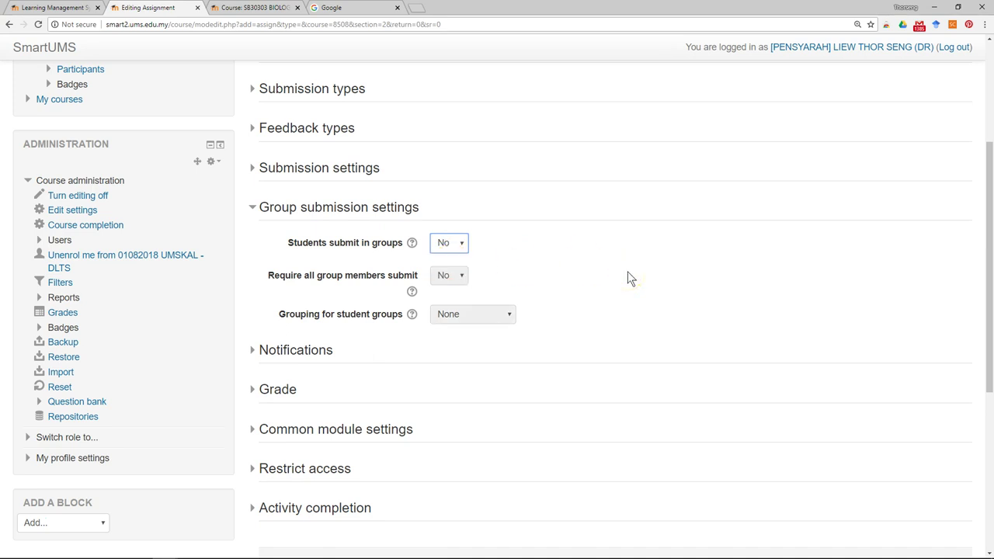
scroll(627, 278, "down", 2)
scroll(251, 195, "up", 1)
left_click(251, 160)
In the Notifications section, set the default setting for "Notify students" to No, checking its help text, and collapse the section
left_click(253, 193)
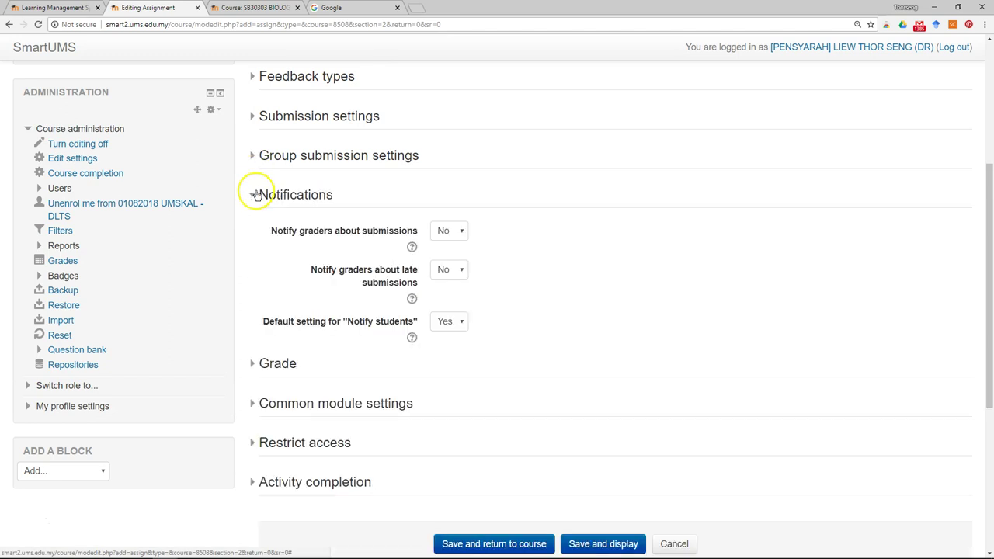
scroll(599, 245, "down", 1)
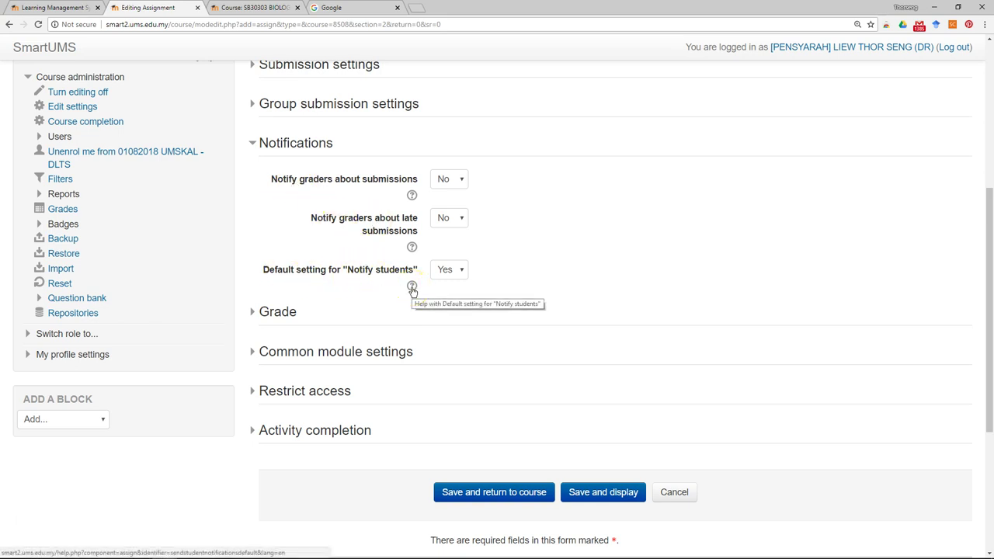
left_click(452, 271)
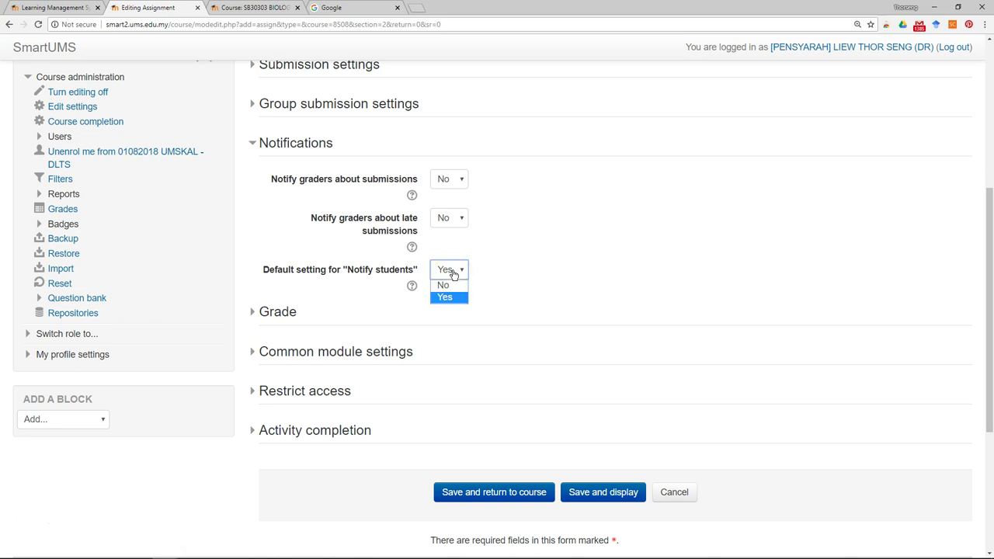
left_click(411, 287)
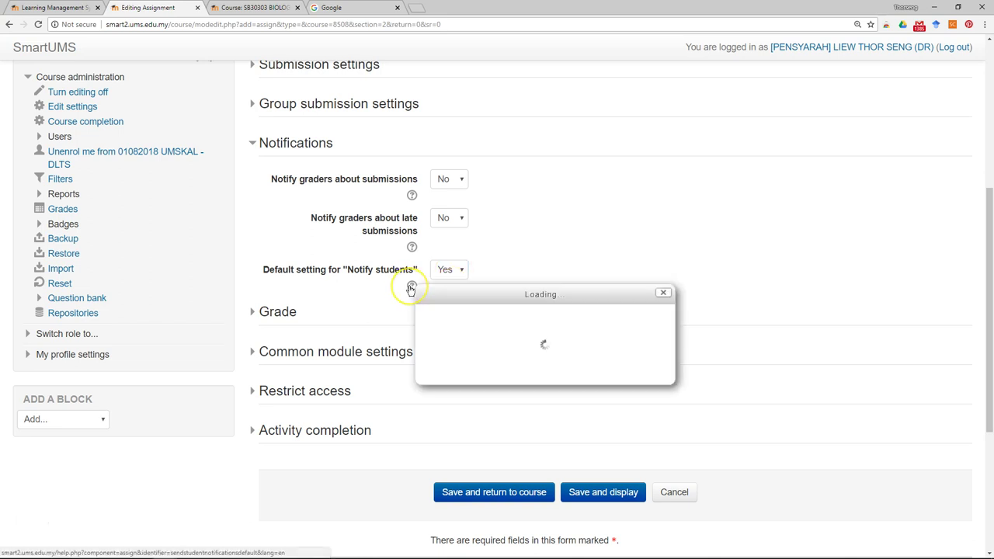
left_click(663, 292)
left_click(451, 270)
left_click(447, 283)
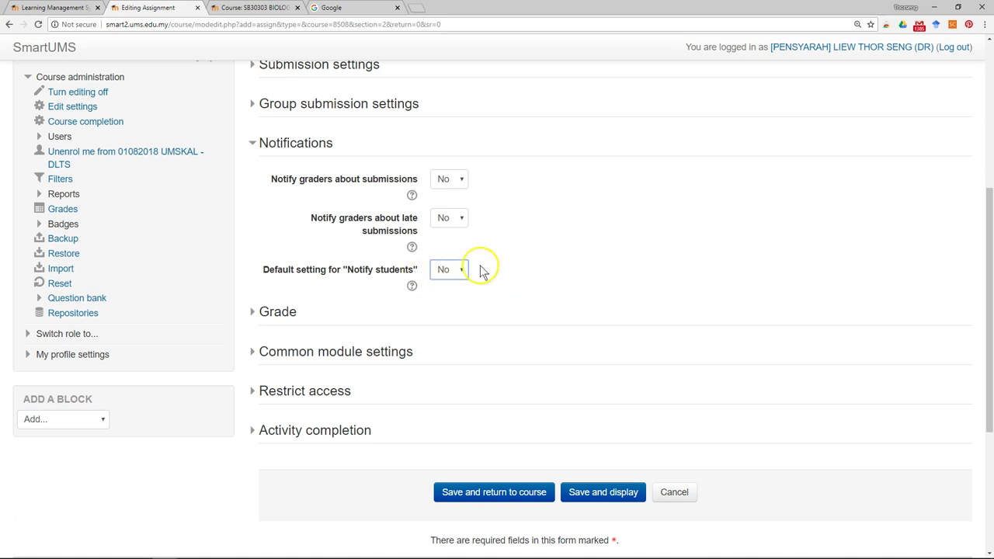
scroll(251, 233, "down", 2)
scroll(253, 241, "up", 3)
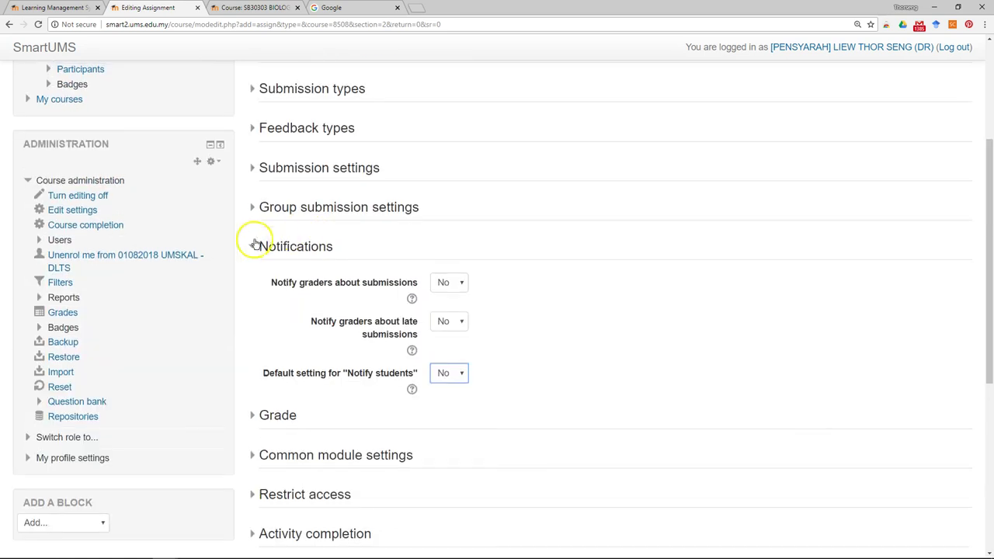
left_click(254, 252)
In the Grade section, keep the grade type as Point and set the maximum points to 5
left_click(258, 287)
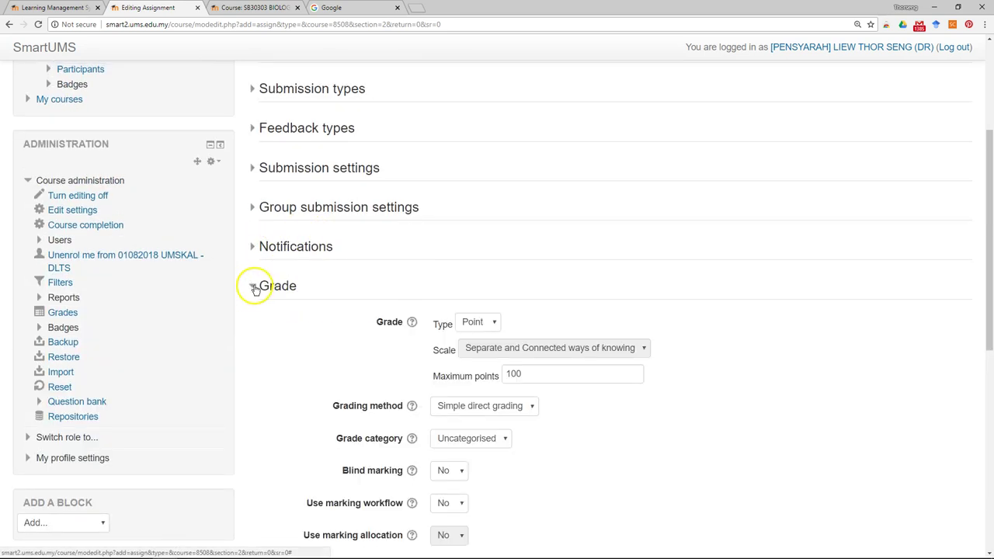
scroll(628, 270, "down", 3)
left_click(495, 116)
left_click_drag(533, 167, 495, 170)
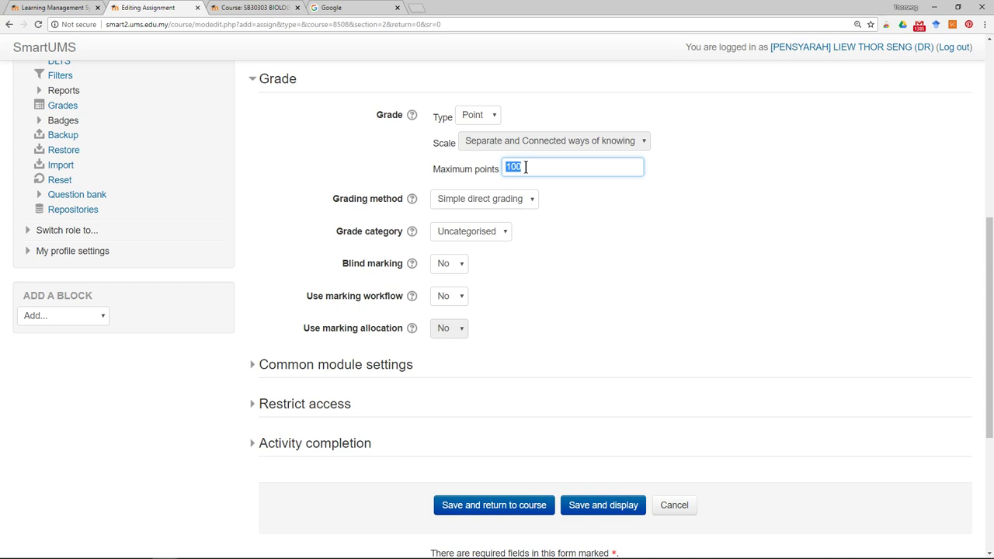
Read the grading method help, choose Rubric as the grading method, and collapse the Grade section
left_click(413, 200)
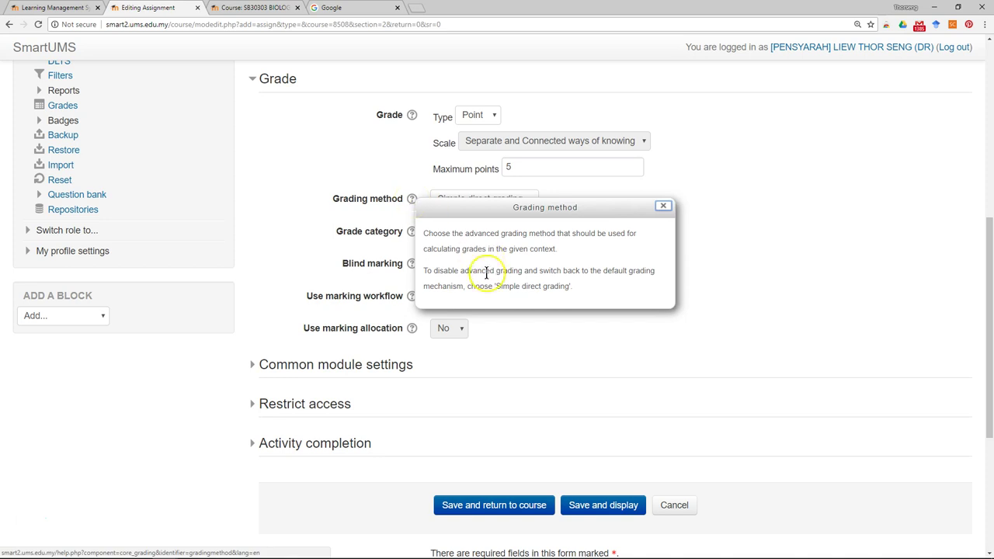
left_click(664, 208)
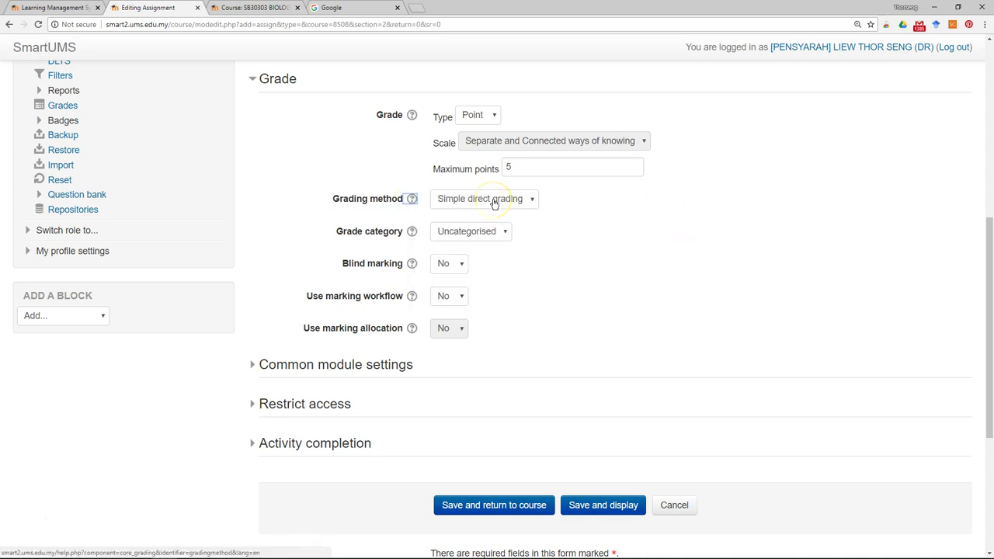
left_click(495, 200)
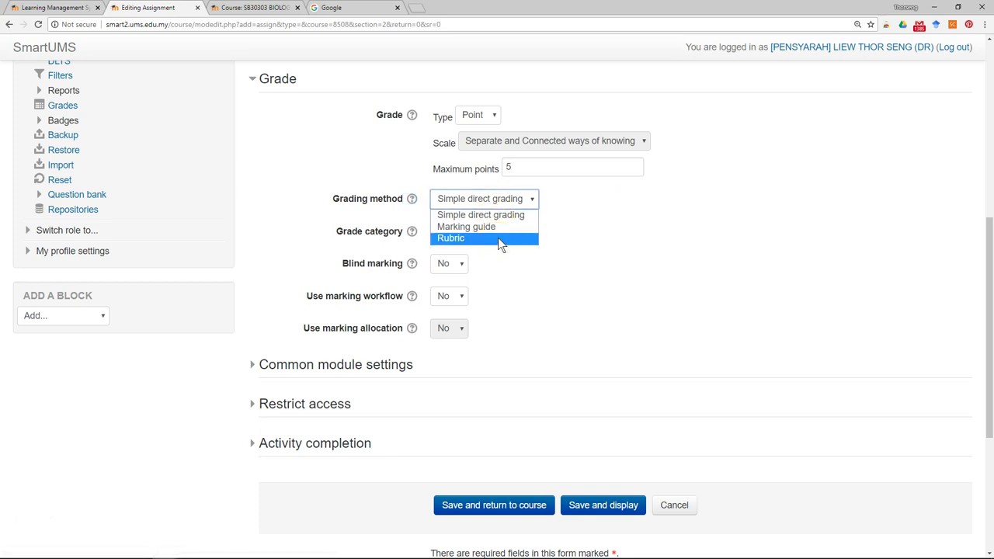
left_click(499, 239)
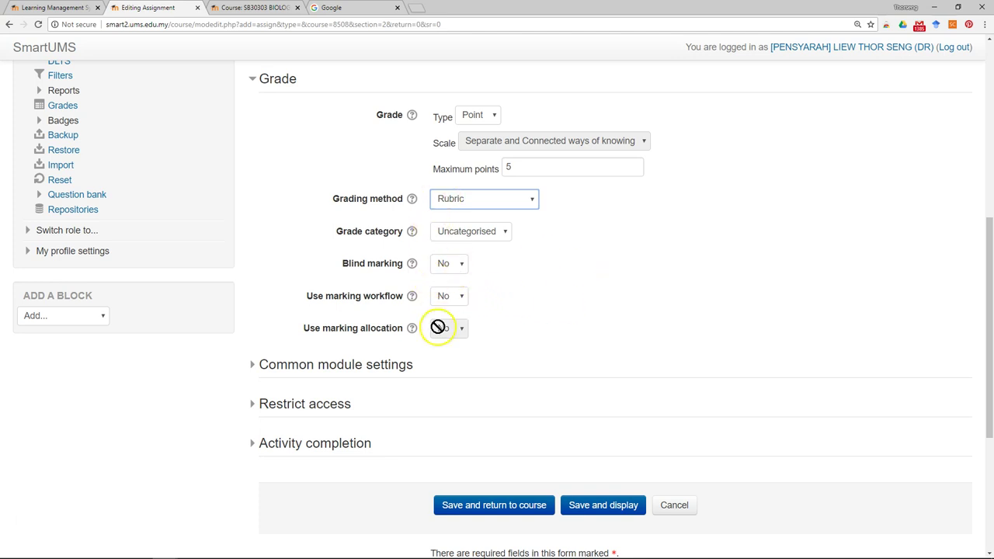
scroll(619, 235, "down", 1)
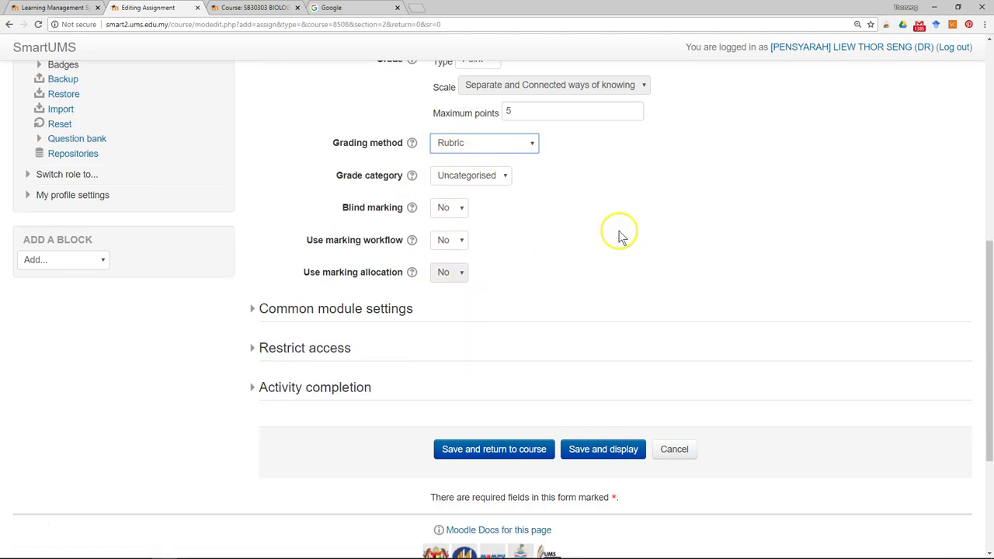
scroll(619, 235, "up", 3)
left_click(261, 233)
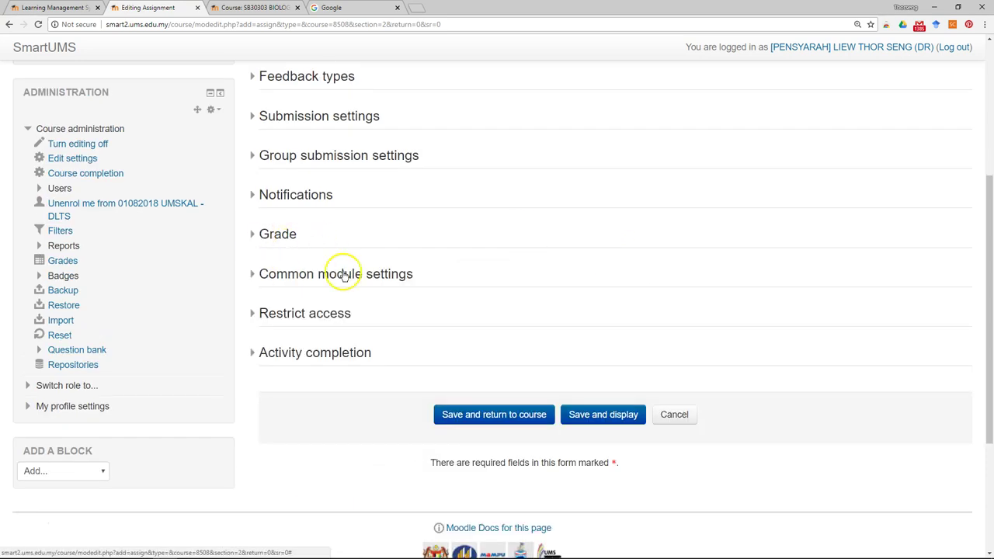
Set activity completion to show as complete when students have viewed and submitted the assignment, and save and display it
scroll(340, 278, "down", 1)
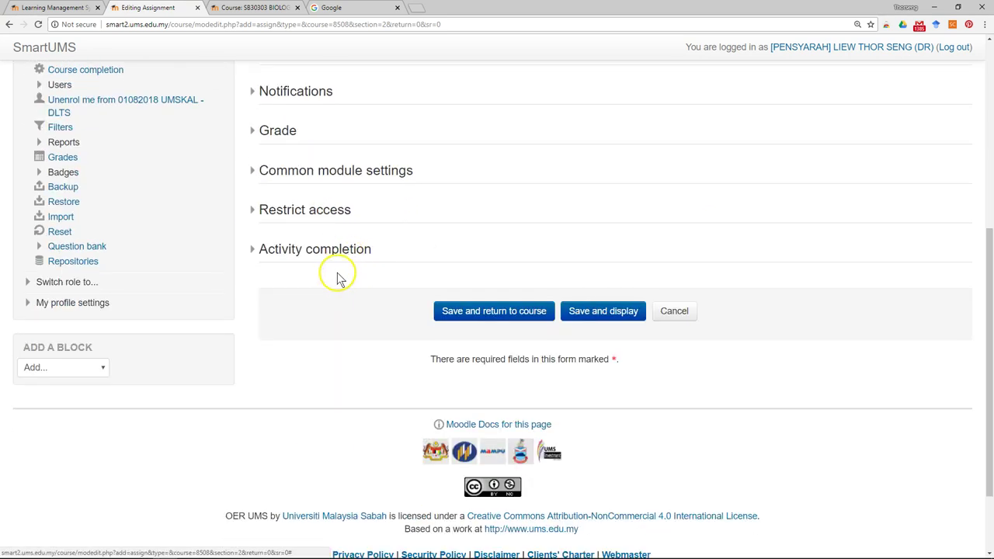
left_click(256, 255)
left_click(561, 287)
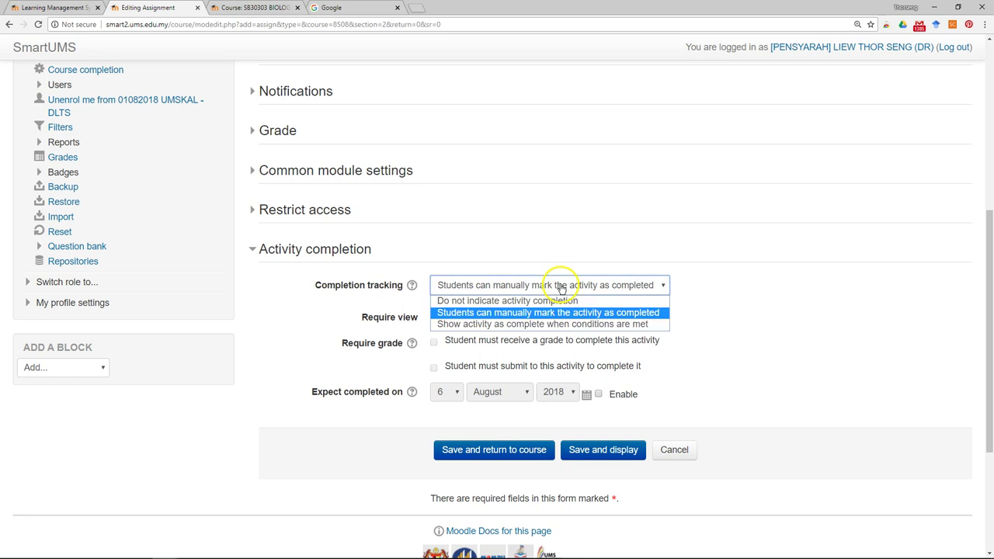
left_click(564, 328)
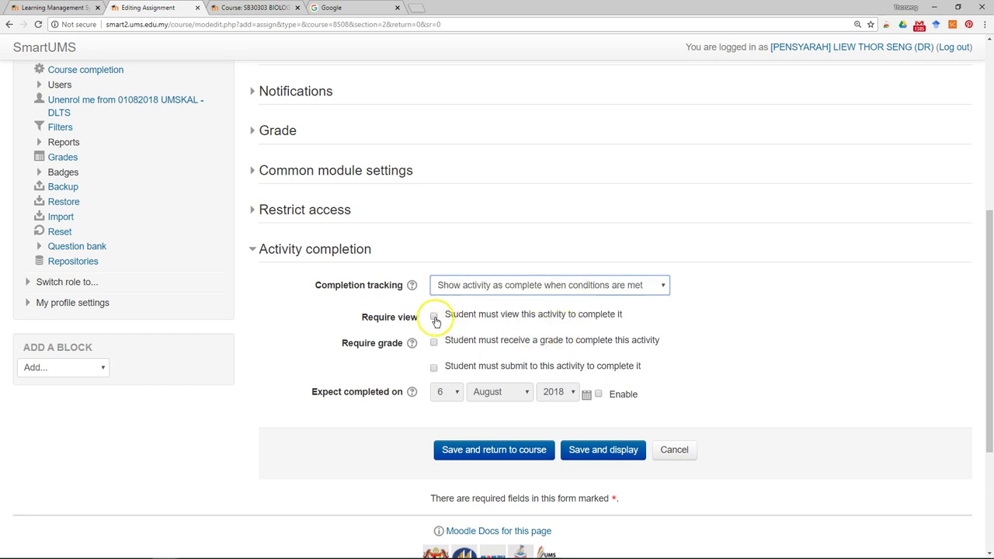
left_click(435, 318)
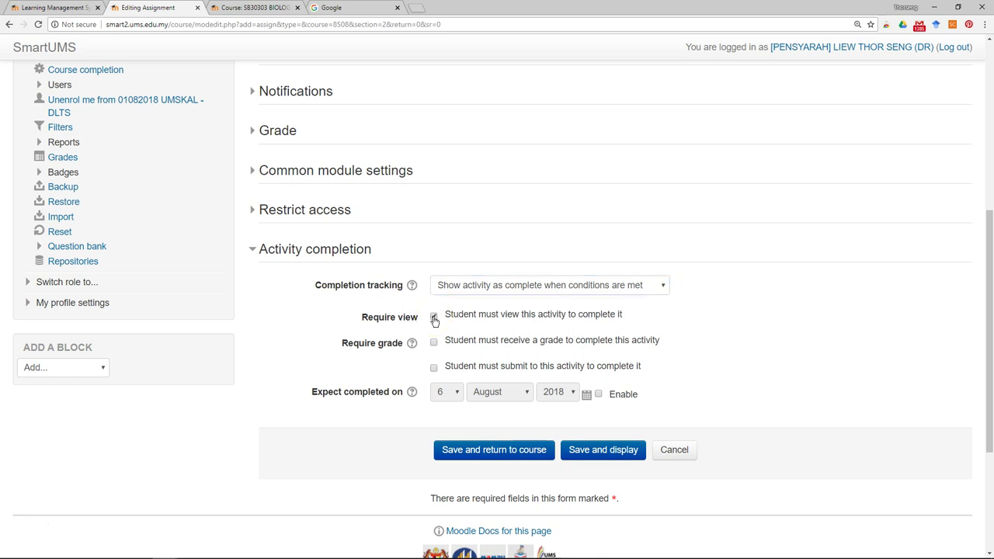
left_click(435, 373)
scroll(755, 352, "down", 1)
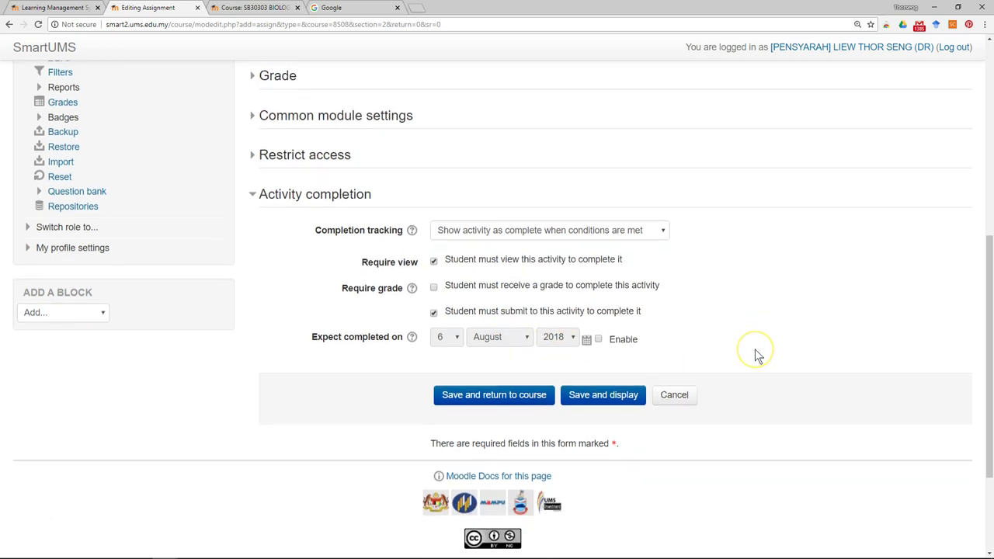
scroll(756, 351, "up", 1)
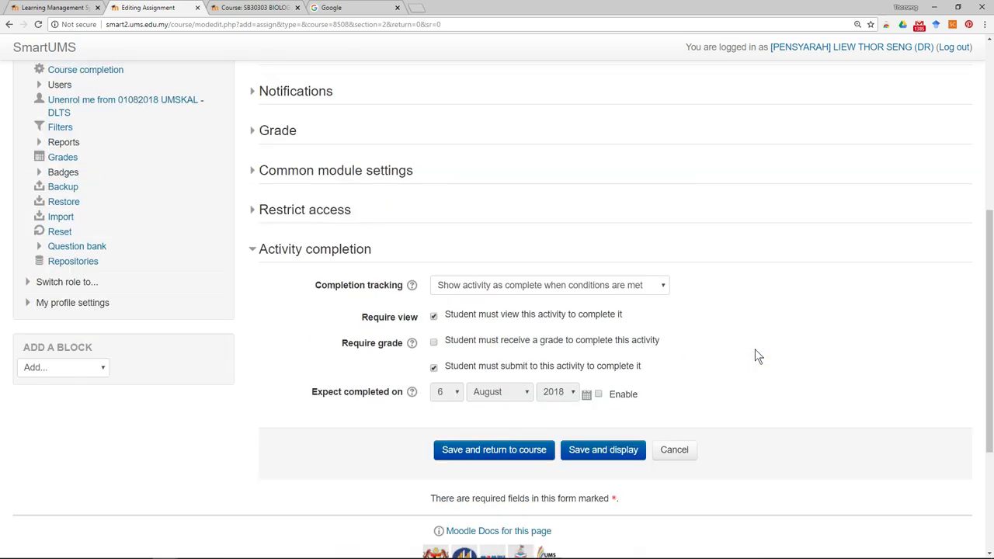
left_click(612, 456)
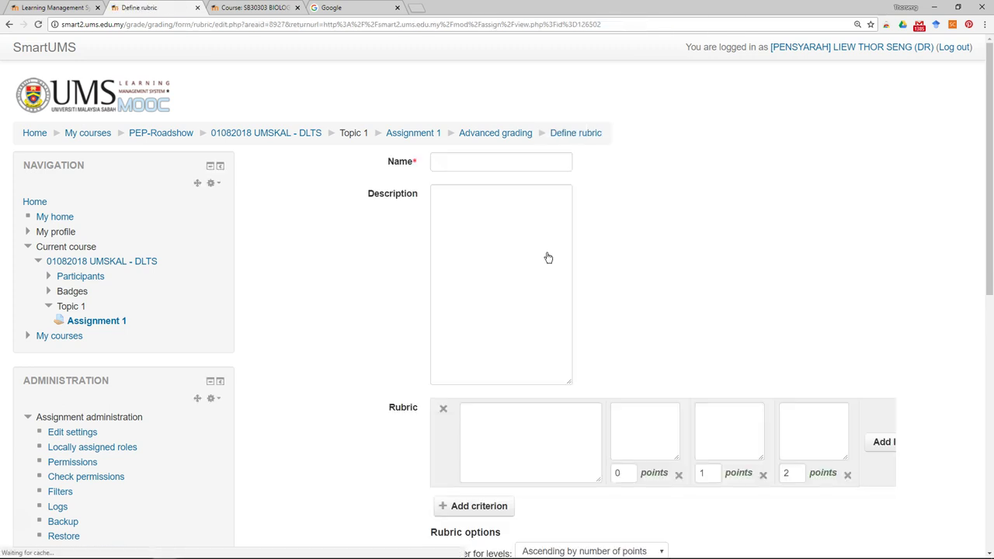
Place the rubric definition page side by side with the SB11002 GIS in Conservation Word document
left_click(958, 7)
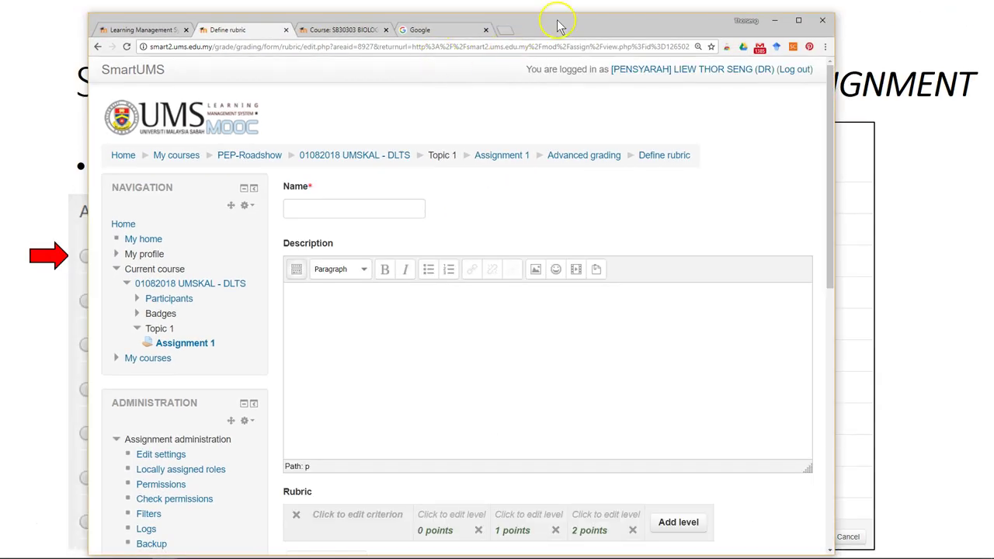
left_click_drag(554, 18, 2, 17)
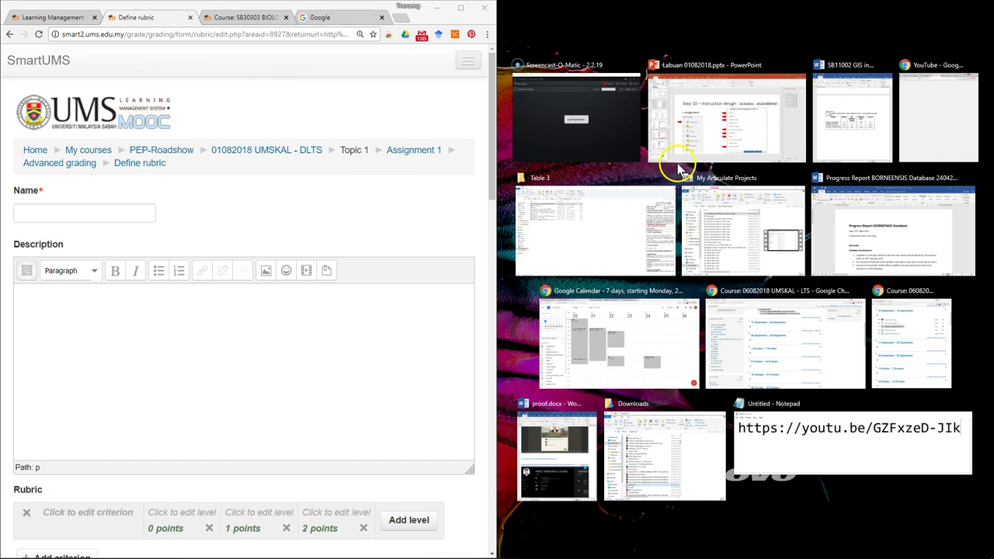
left_click(851, 128)
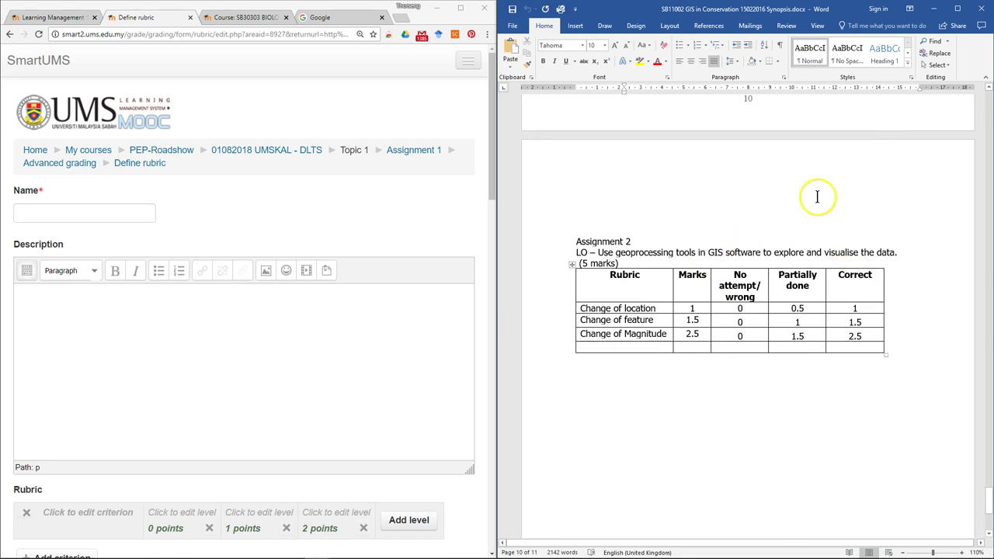
Name the rubric "Rubric for Assignment 1" and copy the same text into its description
left_click(87, 211)
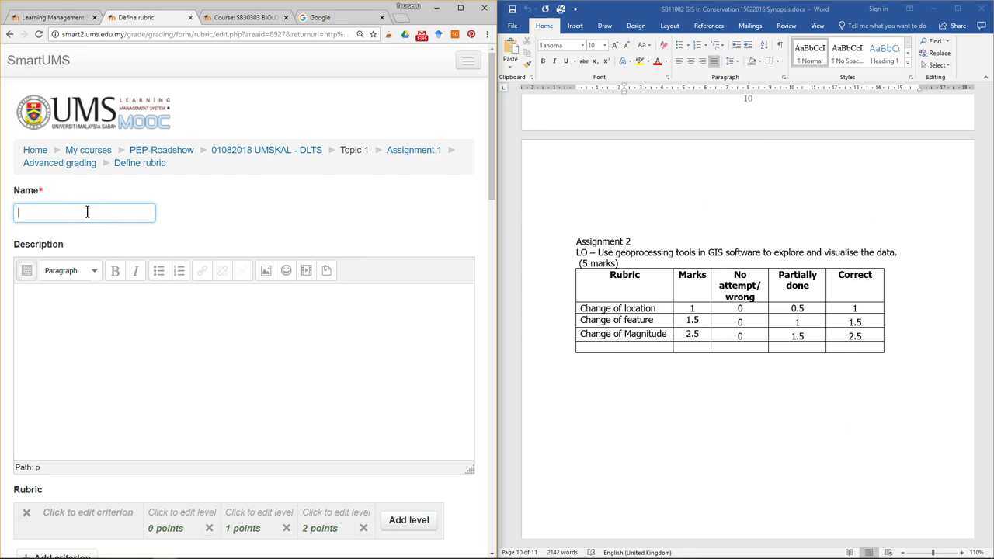
type("Rubric for Assignment 1")
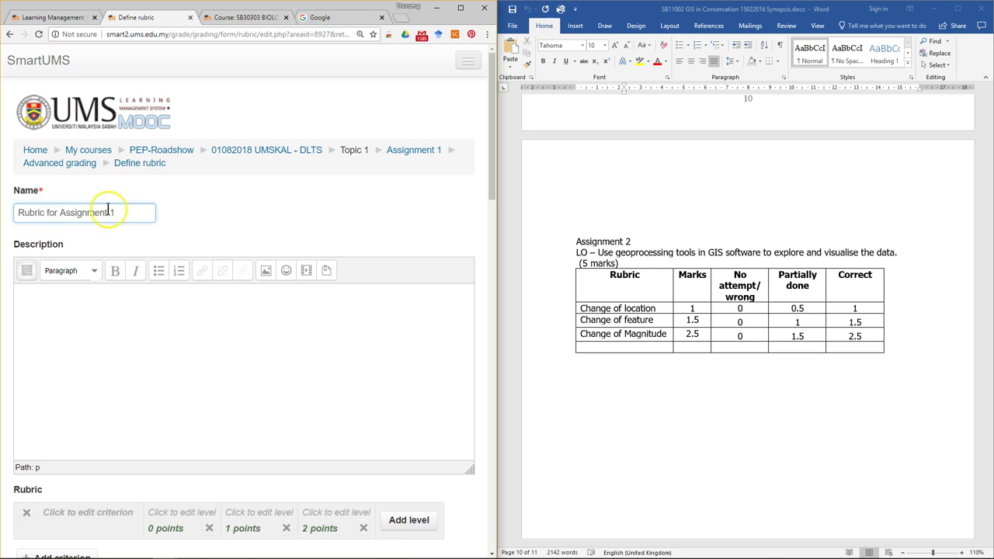
key("ctrl+a")
key("ctrl+c")
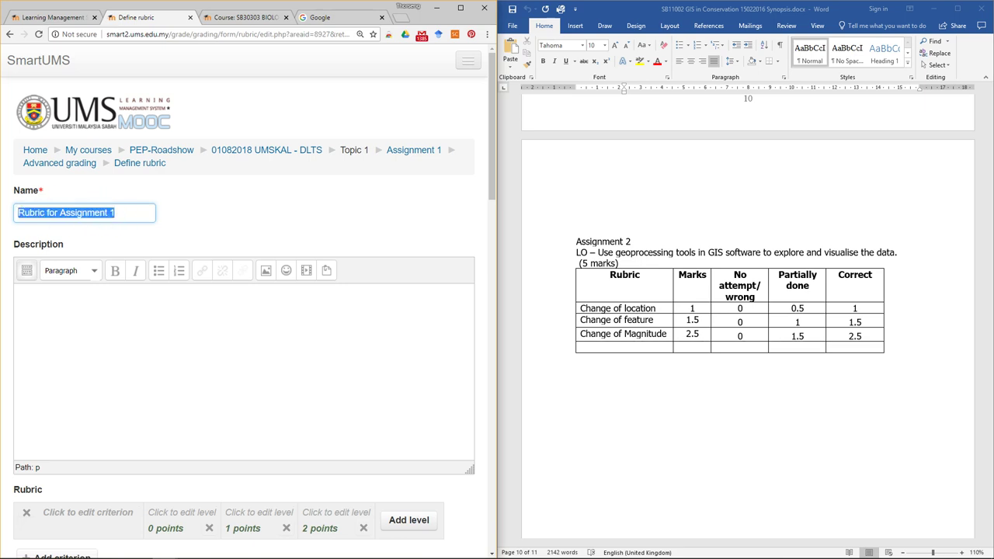
left_click(138, 311)
key("ctrl+v")
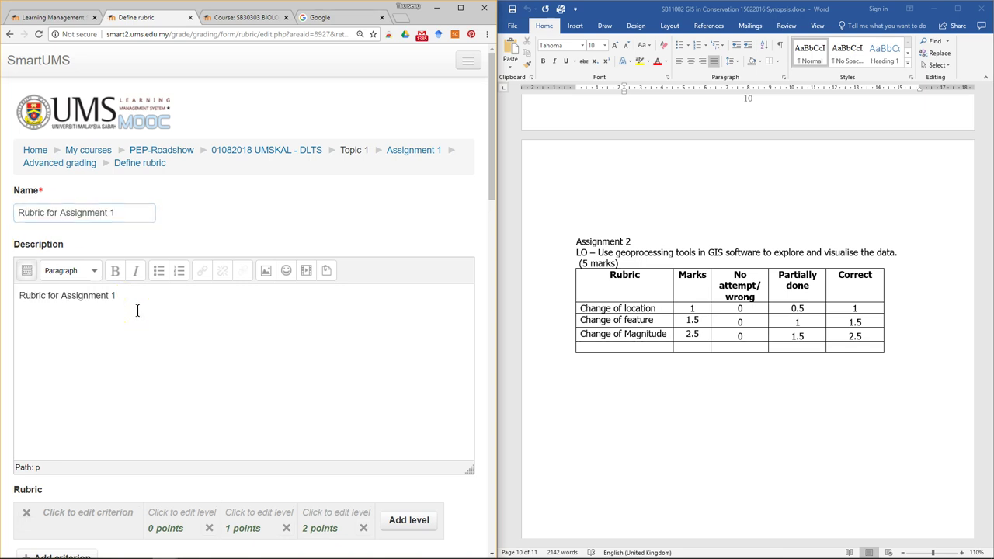
Review the Word rubric table's criteria and levels, and copy "Change of location" from it into the first rubric criterion
scroll(202, 289, "down", 3)
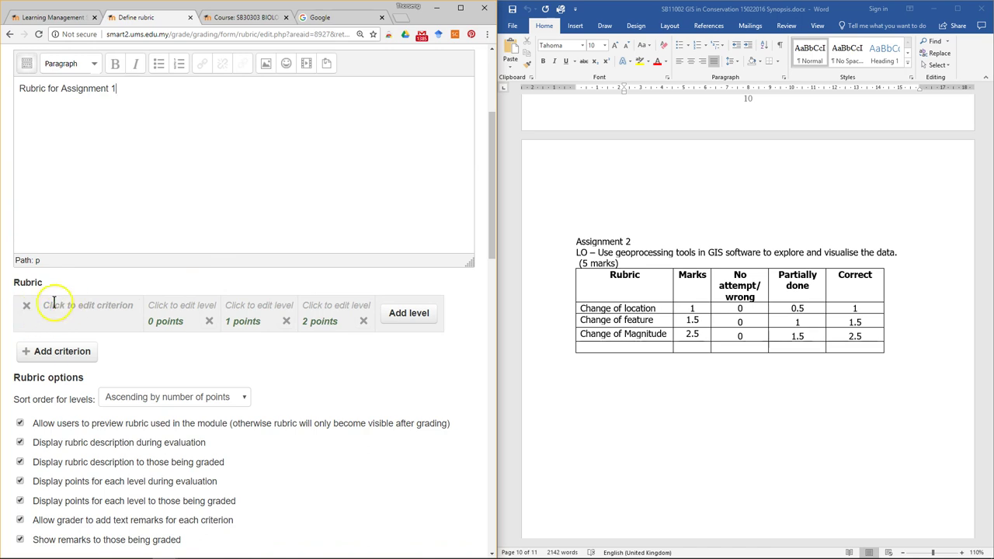
left_click(621, 284)
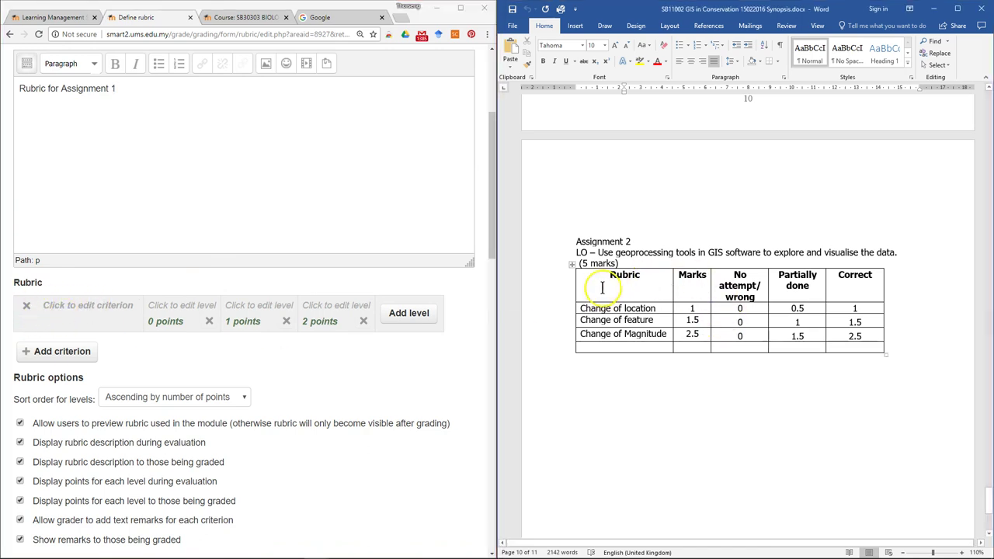
left_click_drag(614, 282, 619, 339)
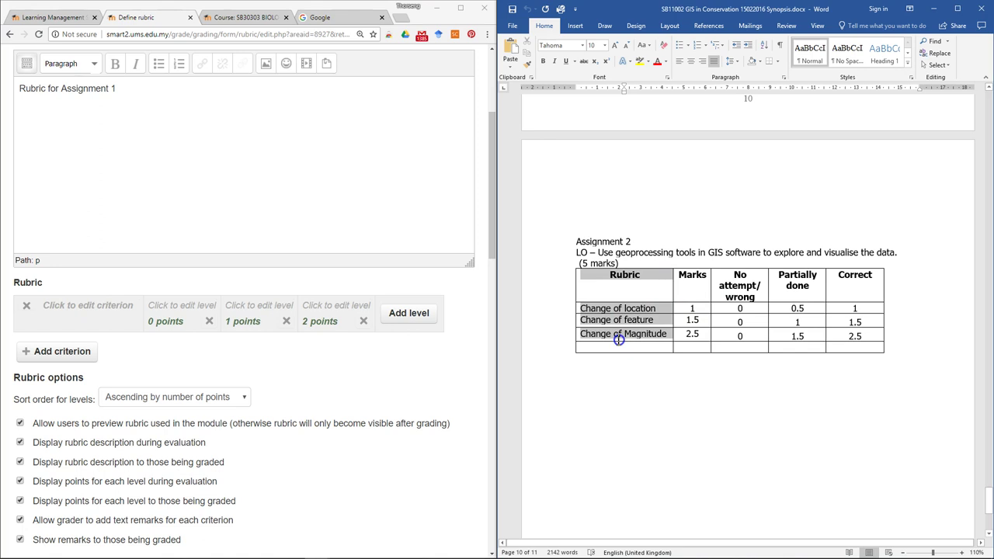
left_click_drag(744, 282, 873, 336)
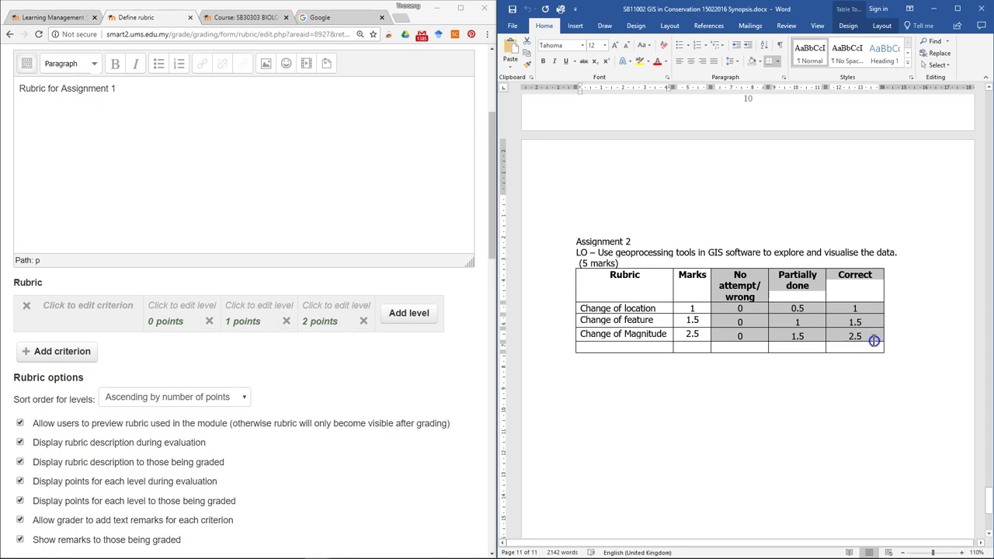
left_click(635, 305)
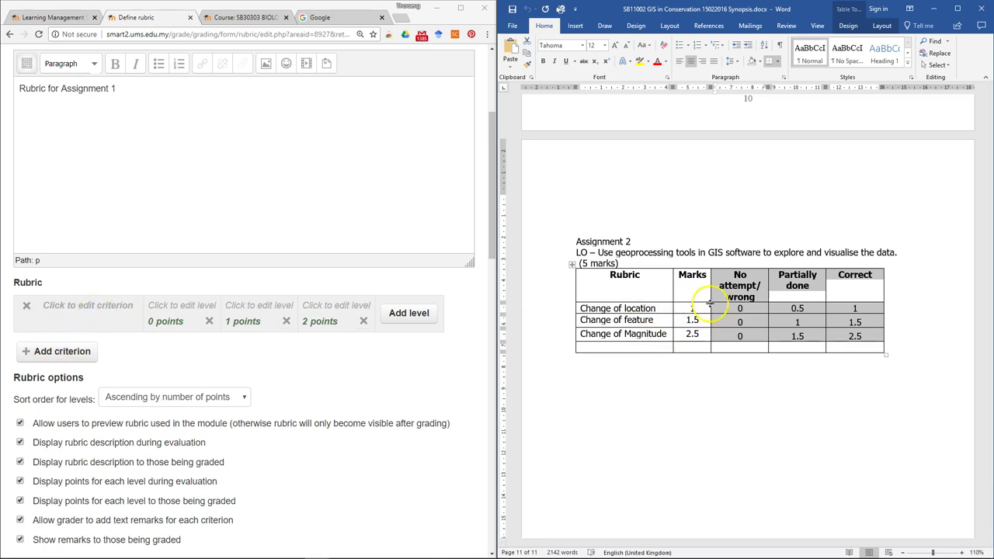
left_click(578, 309)
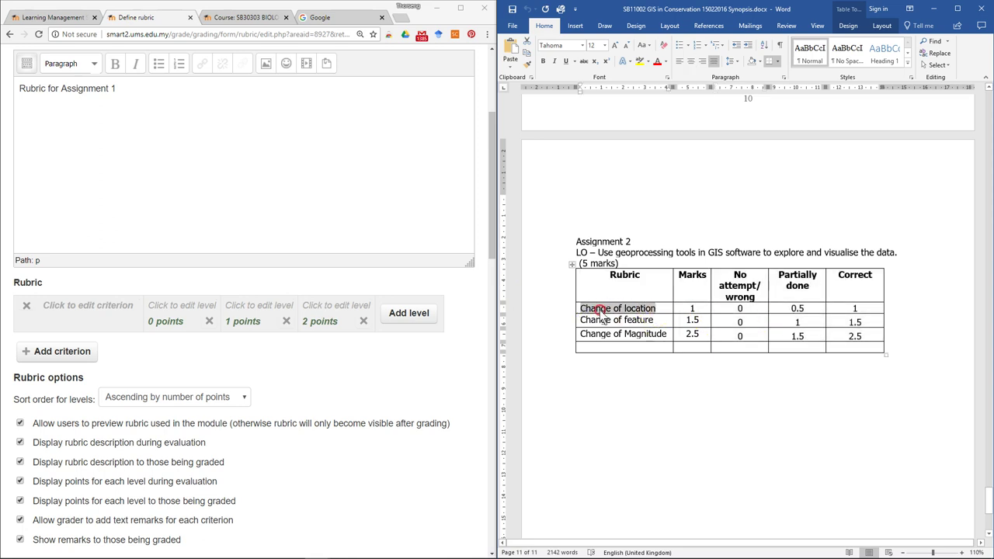
right_click(603, 311)
left_click(639, 330)
left_click(108, 307)
key("ctrl+v")
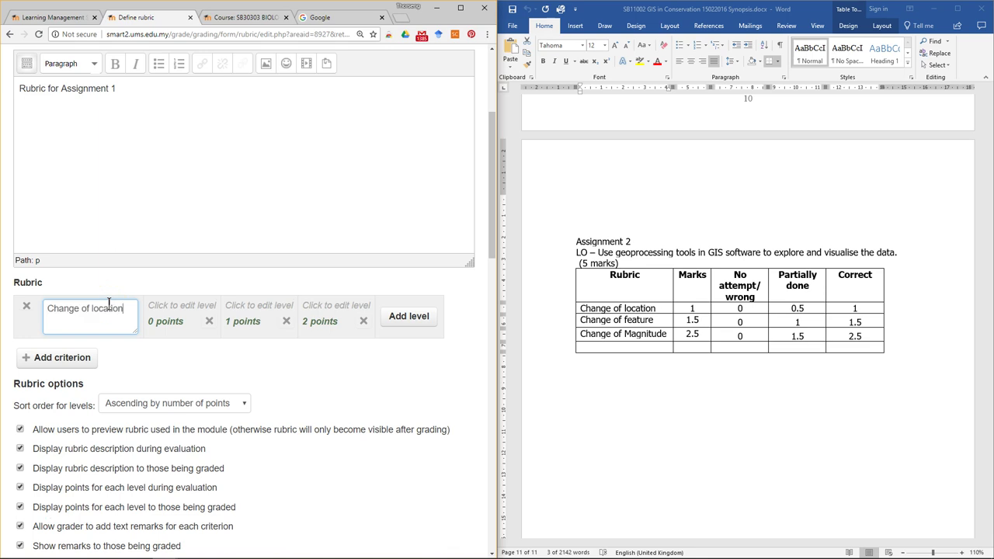
Define the first level of the "Change of location" criterion as "No submission"
left_click(201, 306)
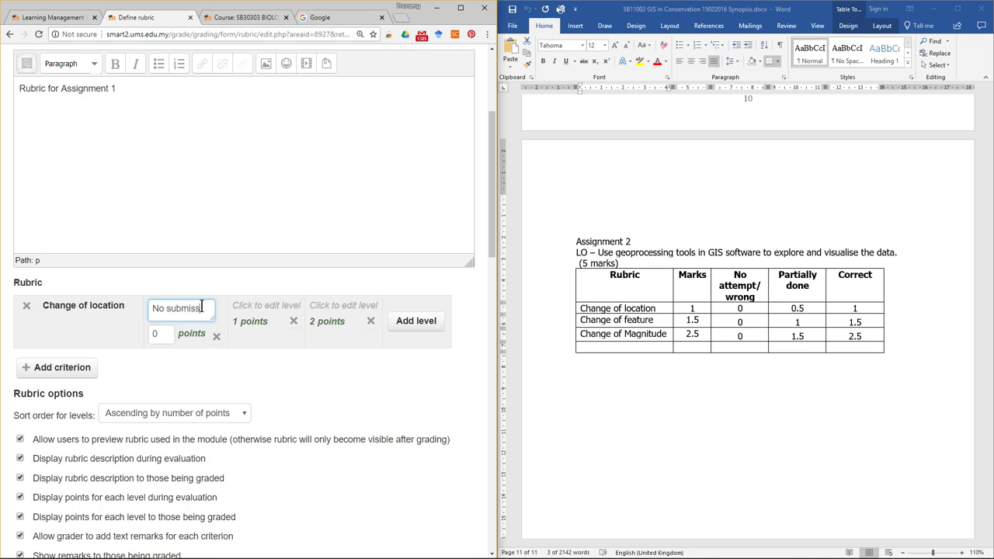
type("n")
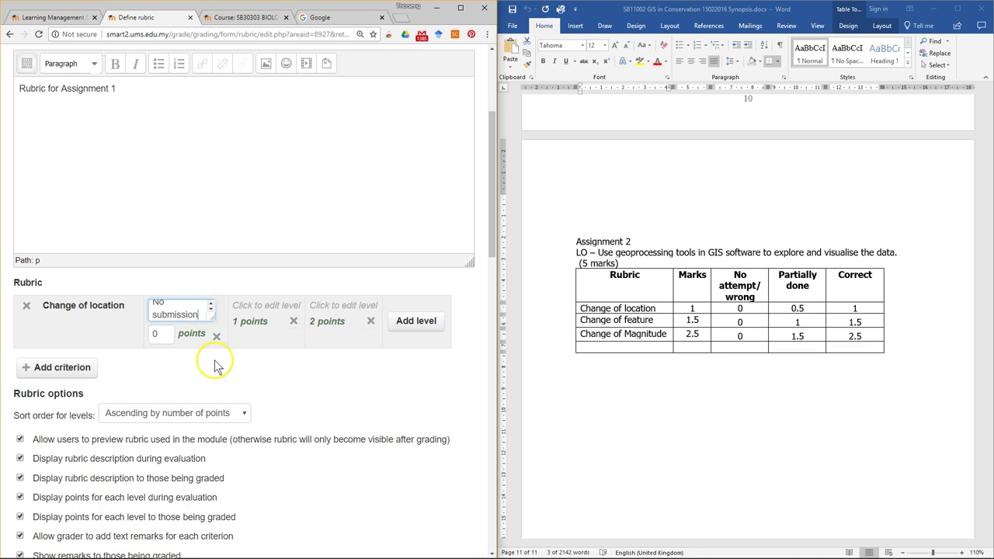
left_click(244, 373)
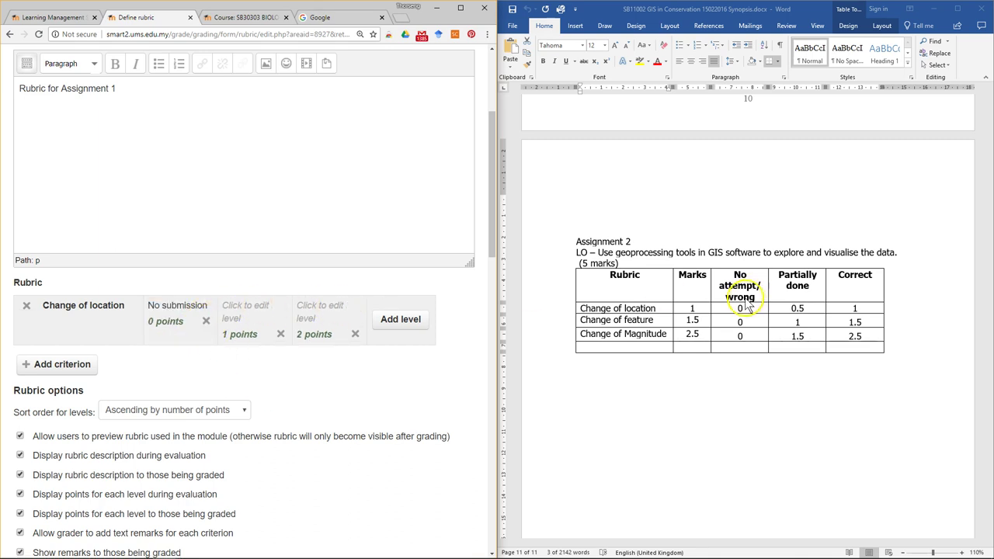
Copy "Partially done" from the Word rubric table into the second level of the "Change of location" criterion as plain text
left_click(251, 313)
left_click_drag(780, 275, 820, 288)
right_click(813, 289)
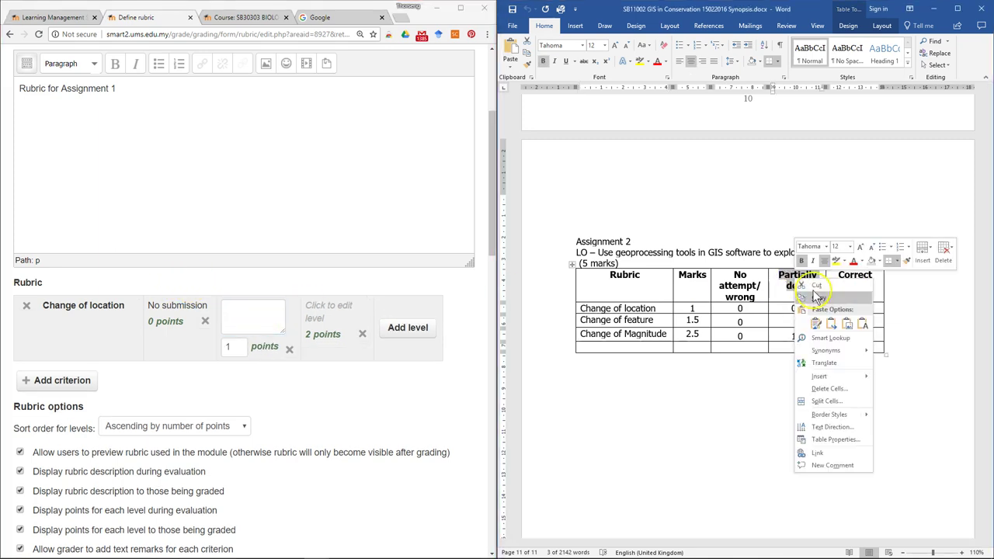
left_click(818, 298)
right_click(245, 314)
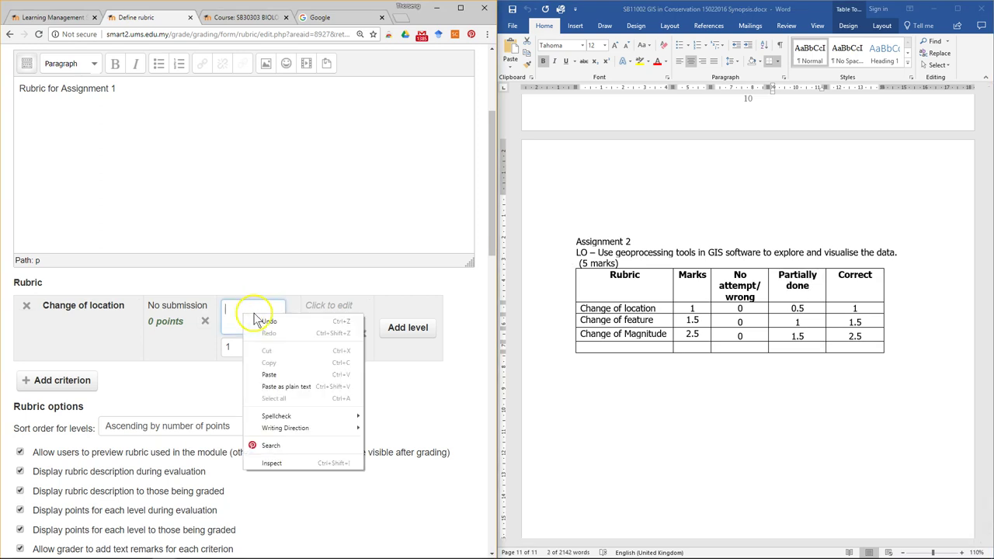
left_click(285, 386)
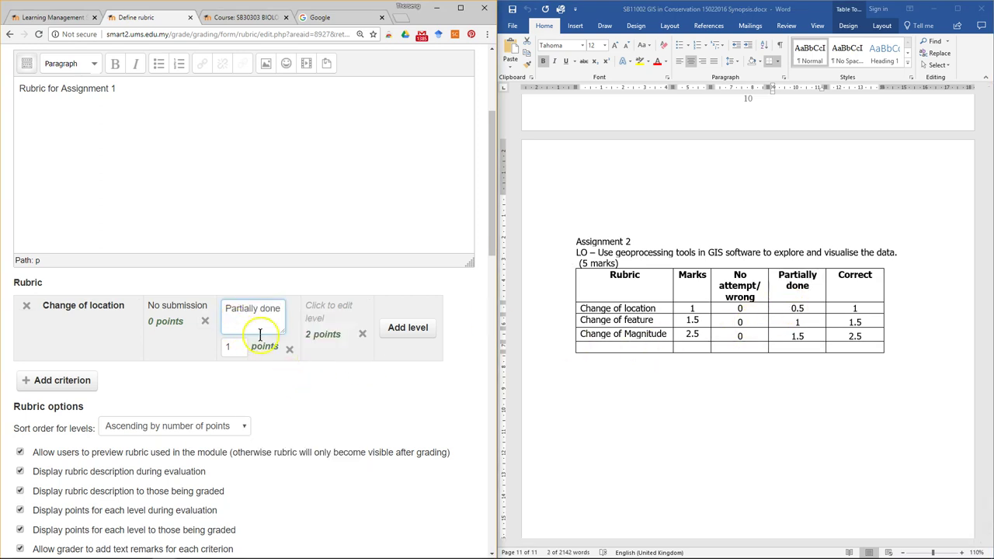